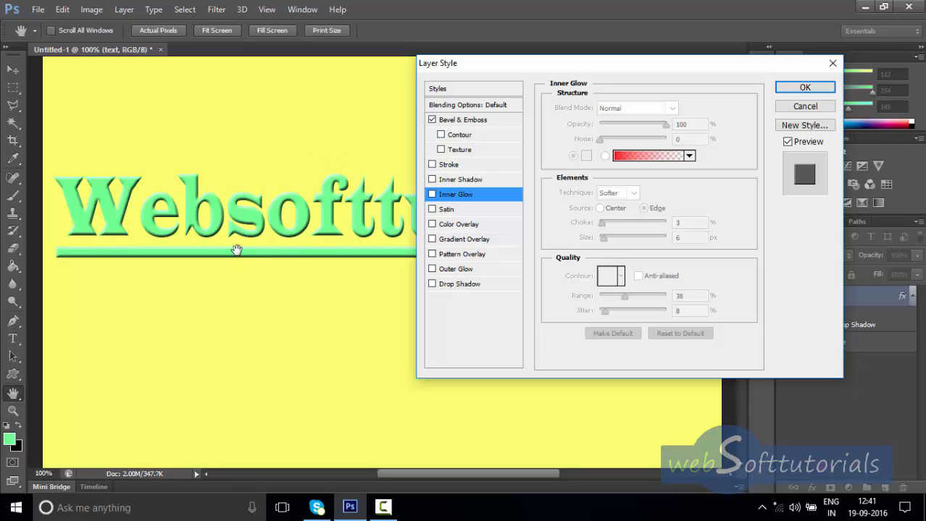
Step: Compare the text with Bevel & Emboss switched off and on, at normal and enlarged magnification
{"action": "key", "text": "ctrl+plus"}
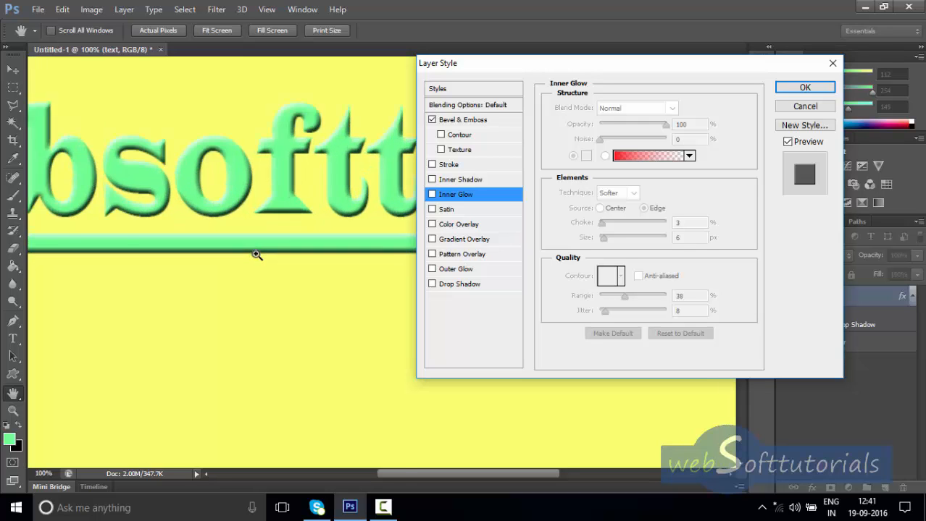
{"action": "key", "text": "ctrl+plus"}
{"action": "key", "text": "ctrl+plus"}
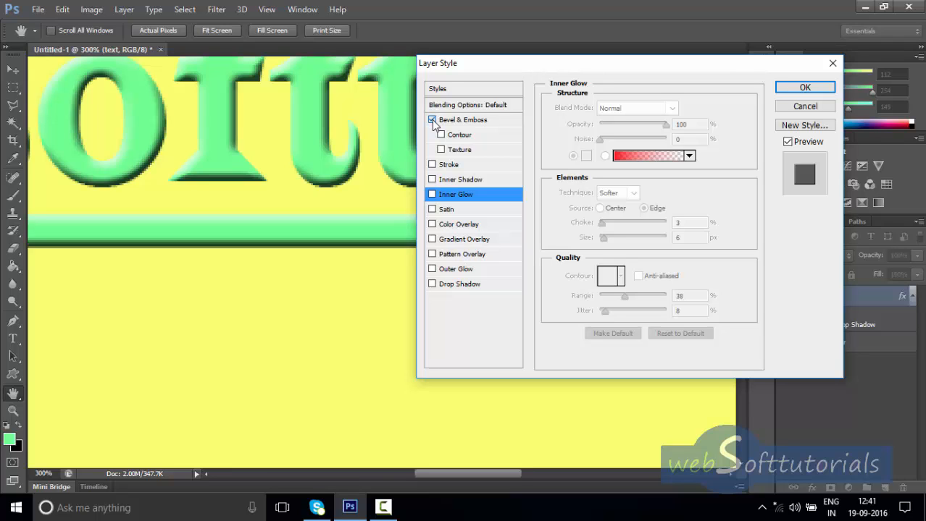
{"action": "left_click", "coordinate": [433, 120]}
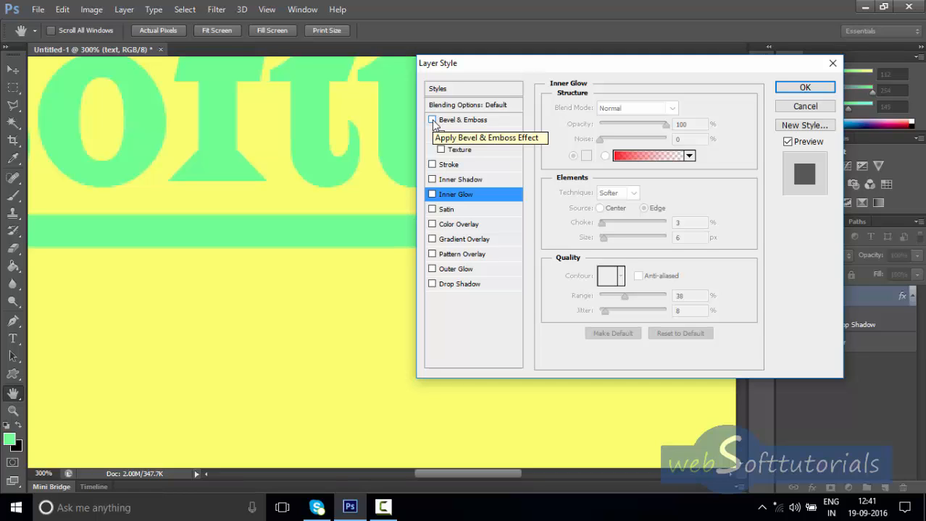
{"action": "key", "text": "ctrl+minus"}
{"action": "key", "text": "ctrl+minus"}
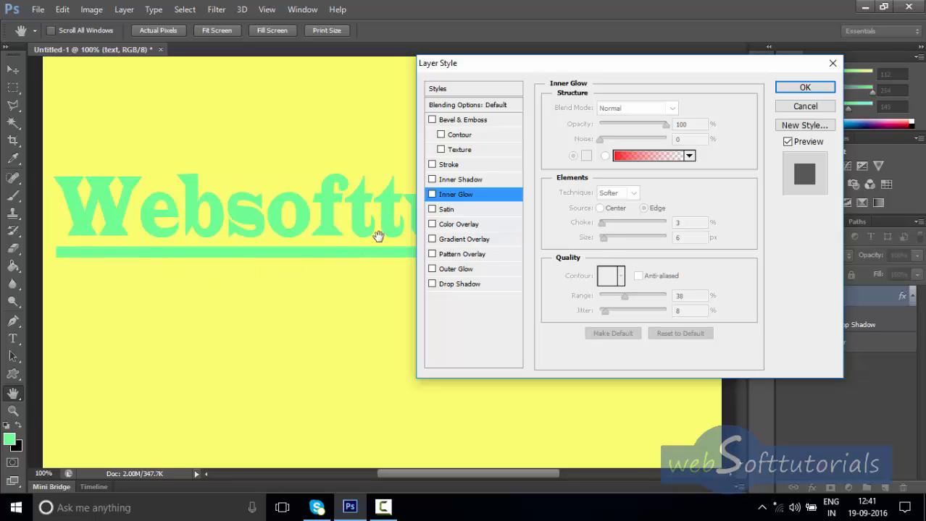
{"action": "left_click", "coordinate": [433, 120]}
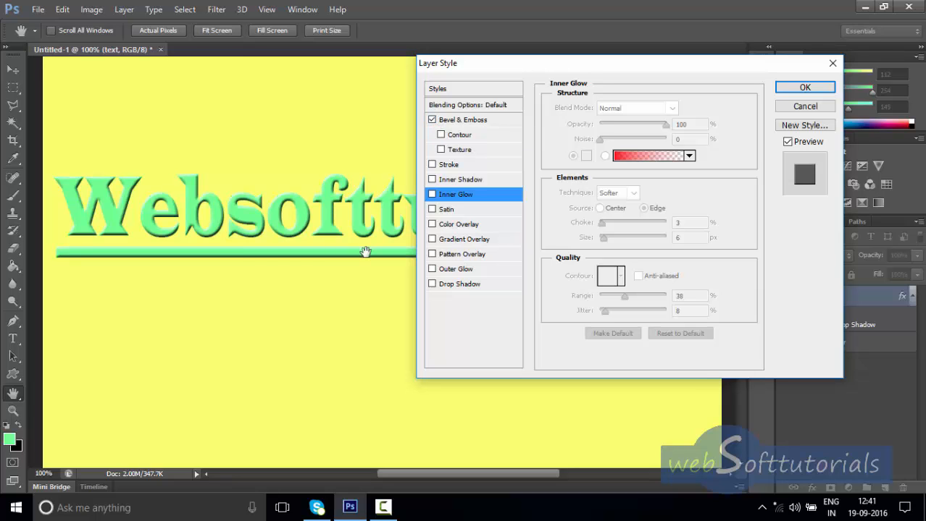
{"action": "key", "text": "ctrl+plus"}
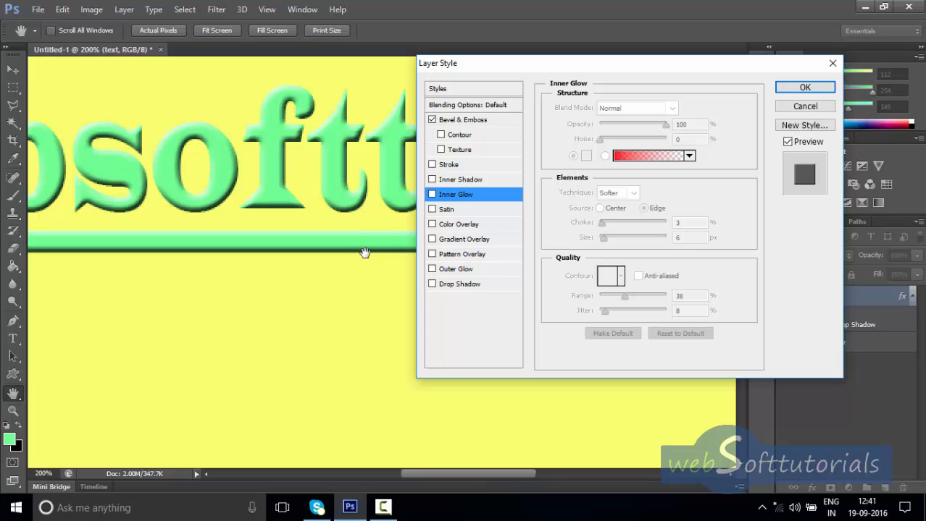
{"action": "left_click", "coordinate": [433, 121]}
{"action": "left_click", "coordinate": [432, 120]}
{"action": "key", "text": "ctrl+minus"}
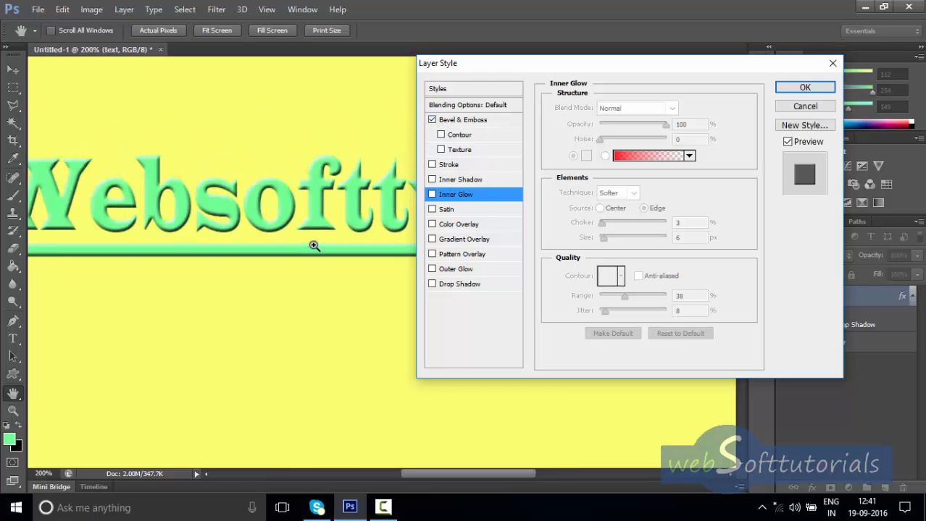
Step: Open the Bevel & Emboss settings and set the style to Outer Bevel
{"action": "left_click", "coordinate": [506, 121]}
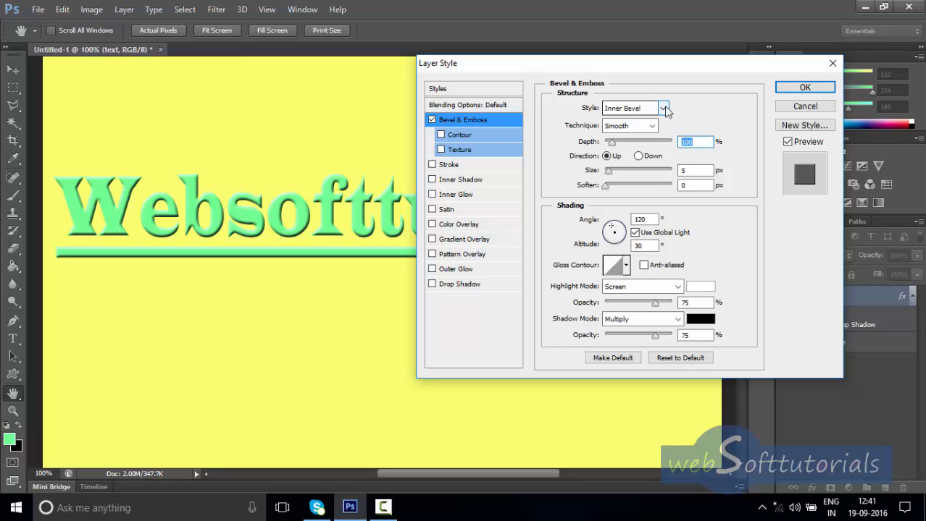
{"action": "left_click", "coordinate": [665, 108]}
{"action": "left_click", "coordinate": [650, 120]}
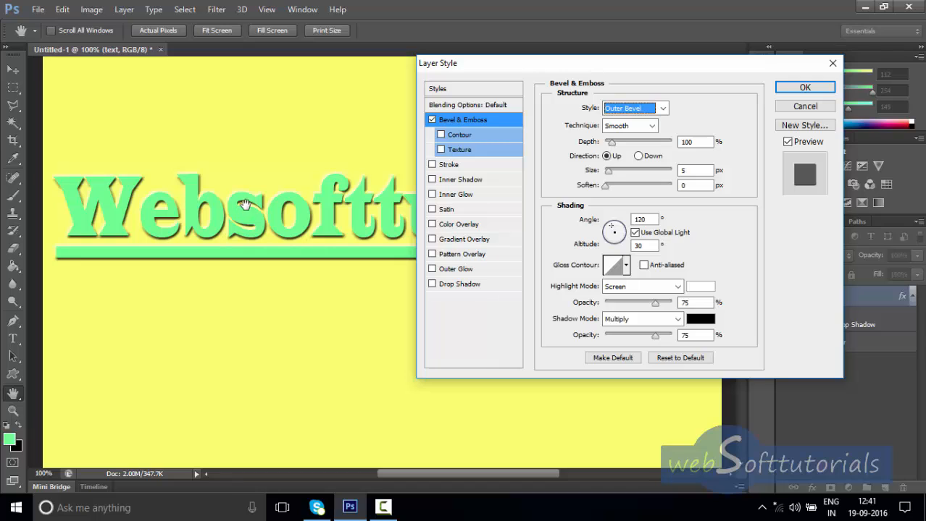
Step: Try the Inner Bevel, Emboss, Pillow Emboss and Stroke Emboss styles on the text, and return the style to Outer Bevel
{"action": "left_click", "coordinate": [662, 109]}
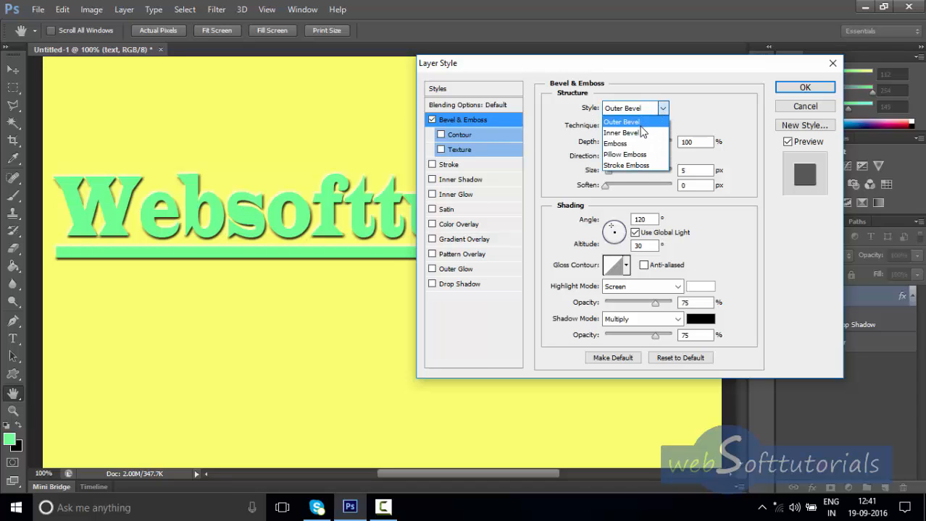
{"action": "left_click", "coordinate": [641, 132]}
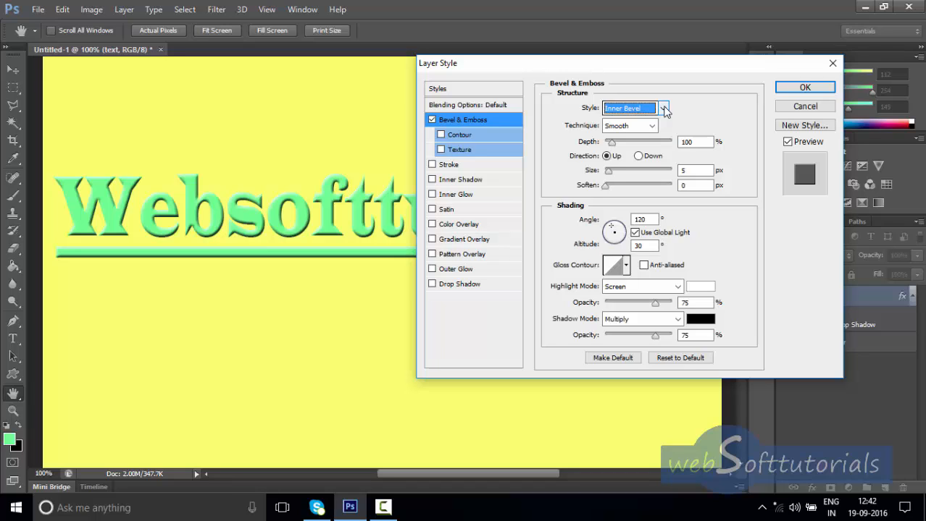
{"action": "left_click", "coordinate": [664, 109]}
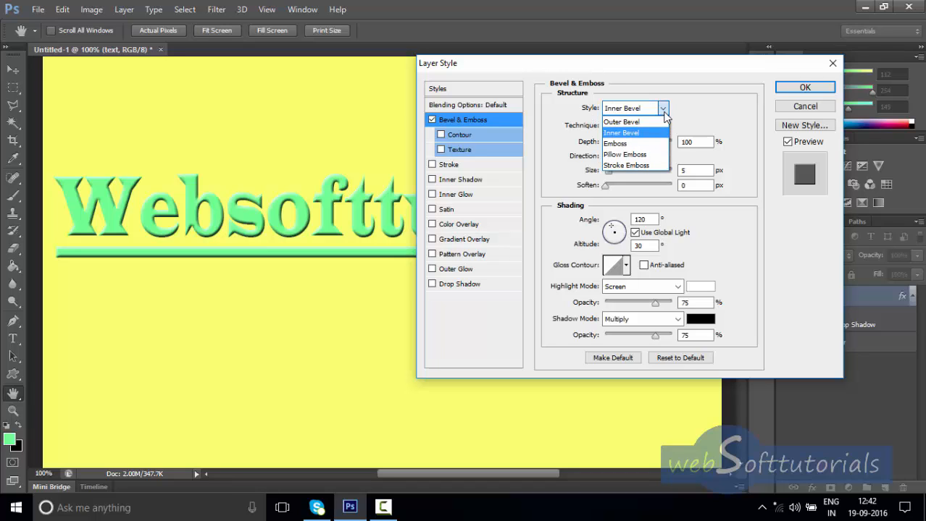
{"action": "left_click", "coordinate": [641, 143]}
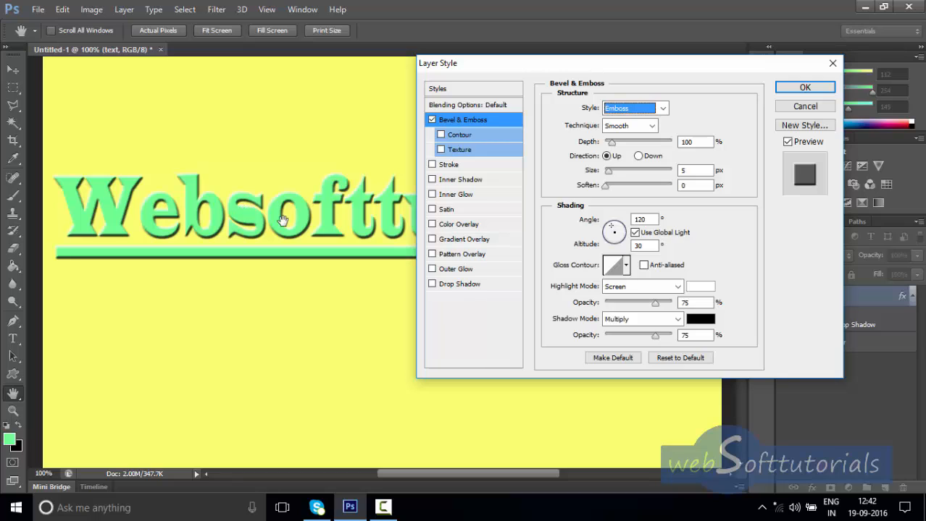
{"action": "left_click", "coordinate": [659, 108]}
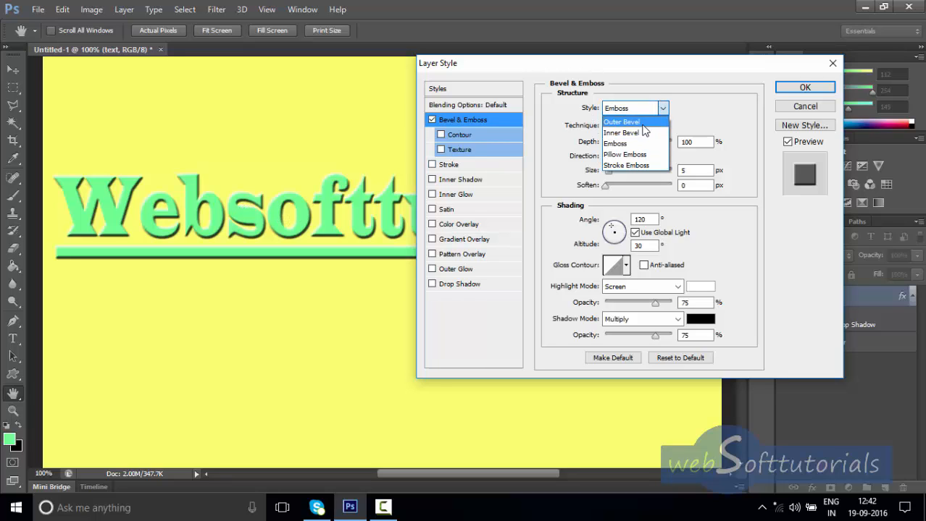
{"action": "left_click", "coordinate": [632, 155]}
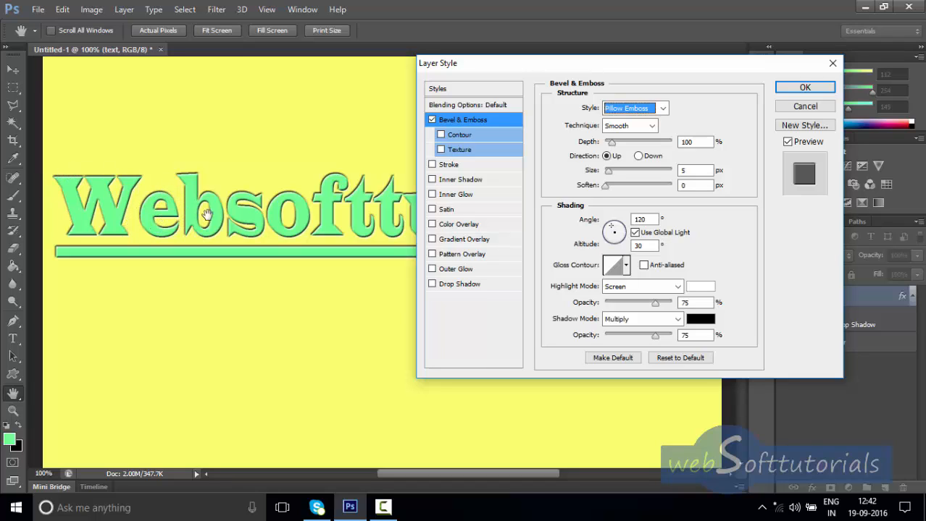
{"action": "left_click", "coordinate": [658, 110]}
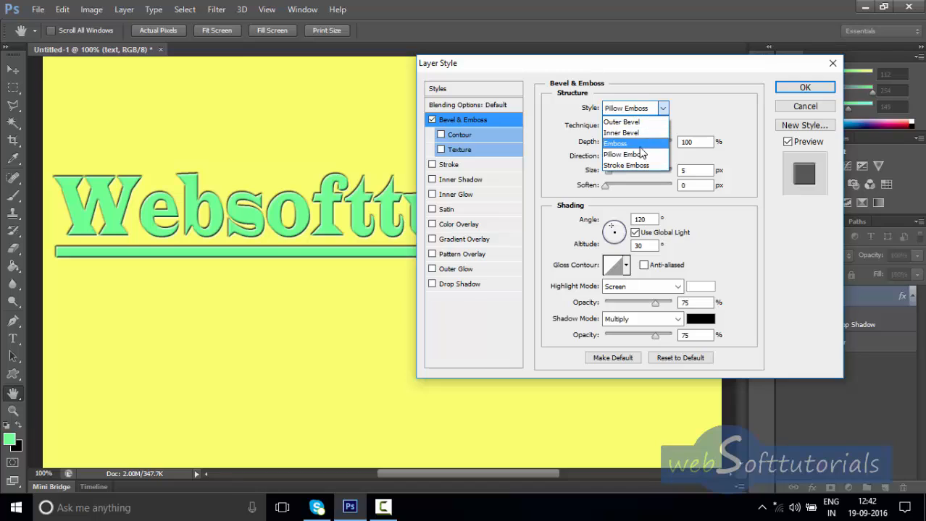
{"action": "left_click", "coordinate": [640, 165]}
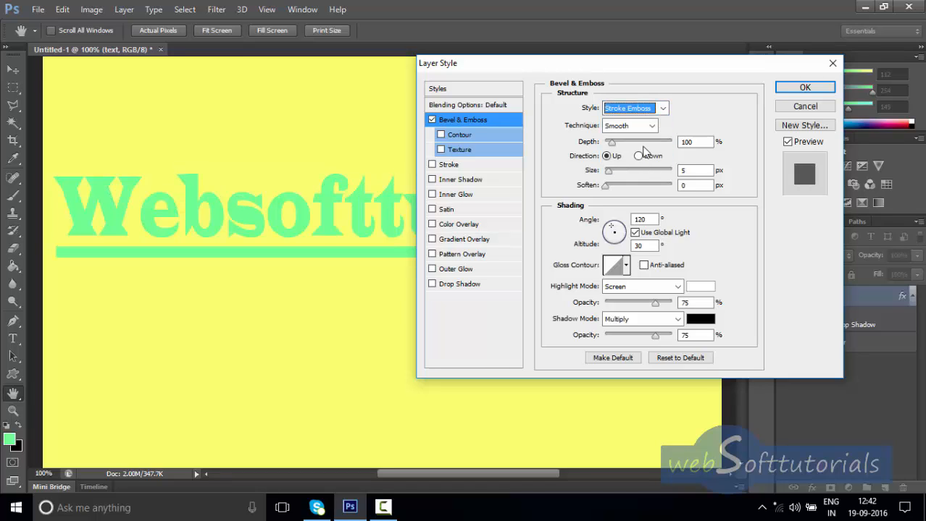
{"action": "left_click", "coordinate": [663, 109]}
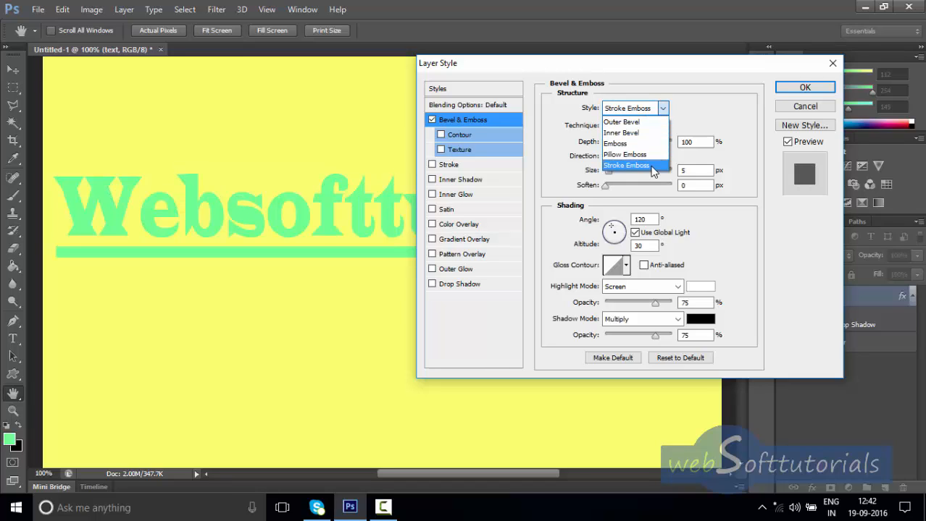
{"action": "left_click", "coordinate": [662, 108]}
{"action": "left_click", "coordinate": [658, 110]}
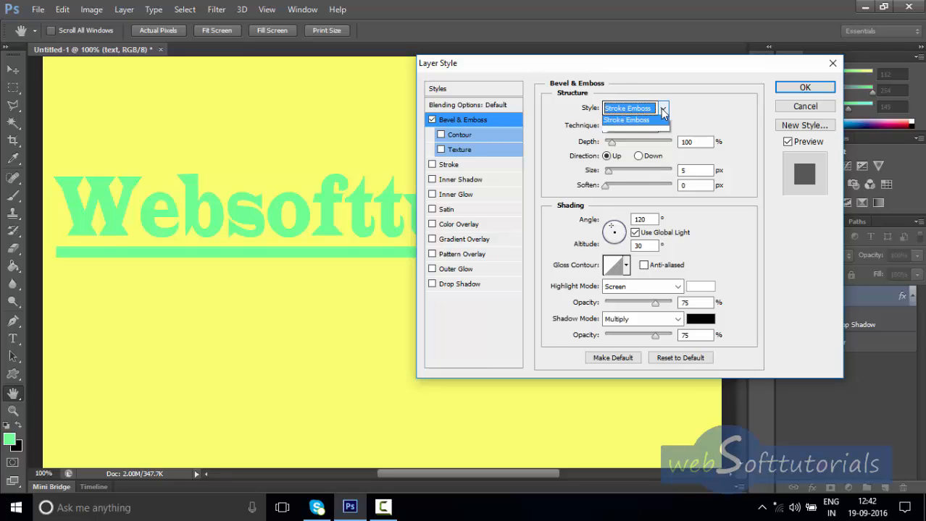
{"action": "left_click", "coordinate": [637, 124]}
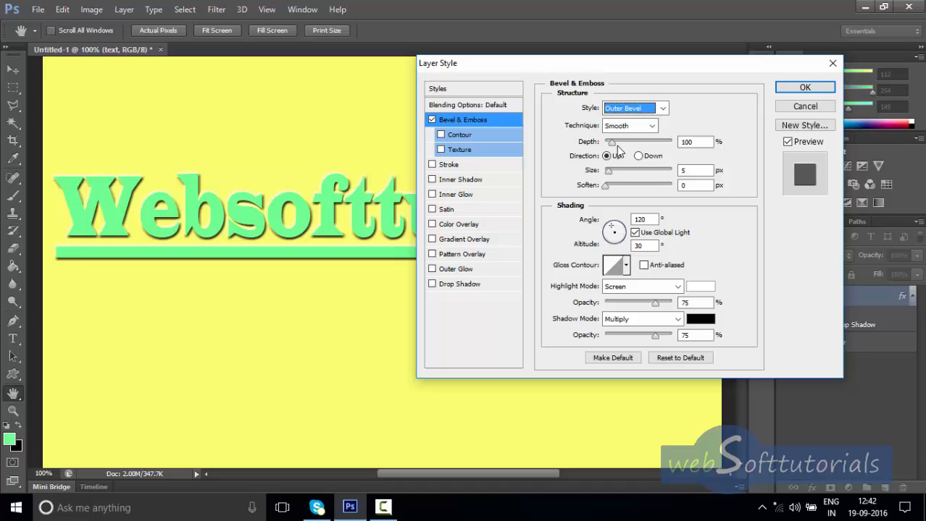
Step: Try the Chisel Hard and Chisel Soft techniques on the bevel, and return the technique to Smooth
{"action": "left_click", "coordinate": [651, 126]}
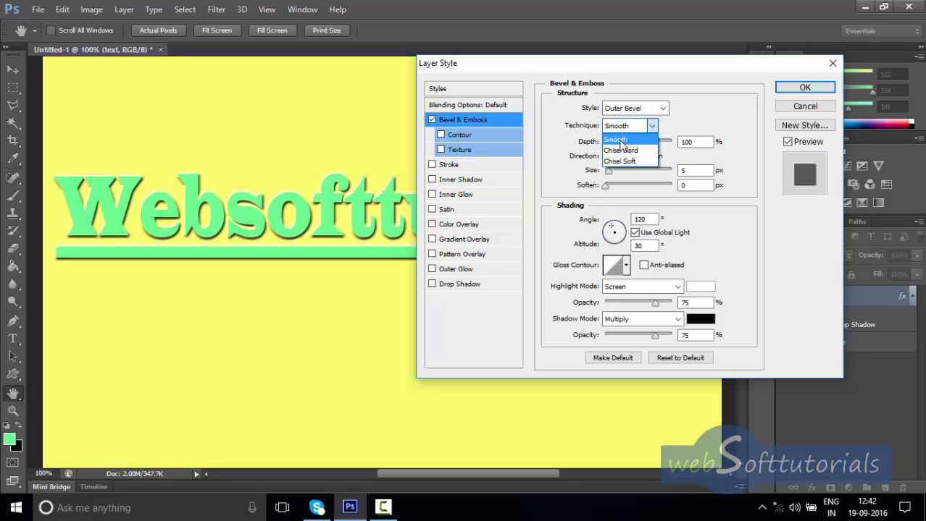
{"action": "left_click", "coordinate": [617, 139]}
{"action": "left_click", "coordinate": [634, 127]}
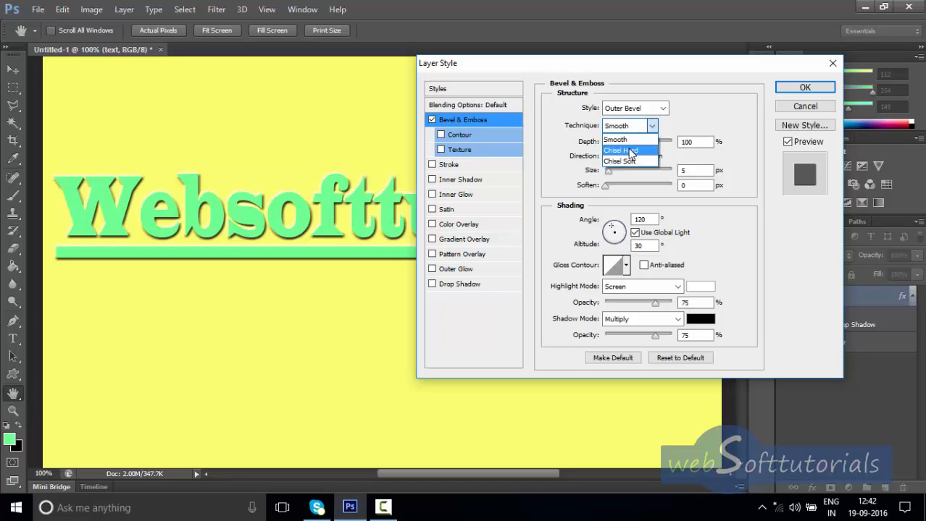
{"action": "left_click", "coordinate": [630, 151]}
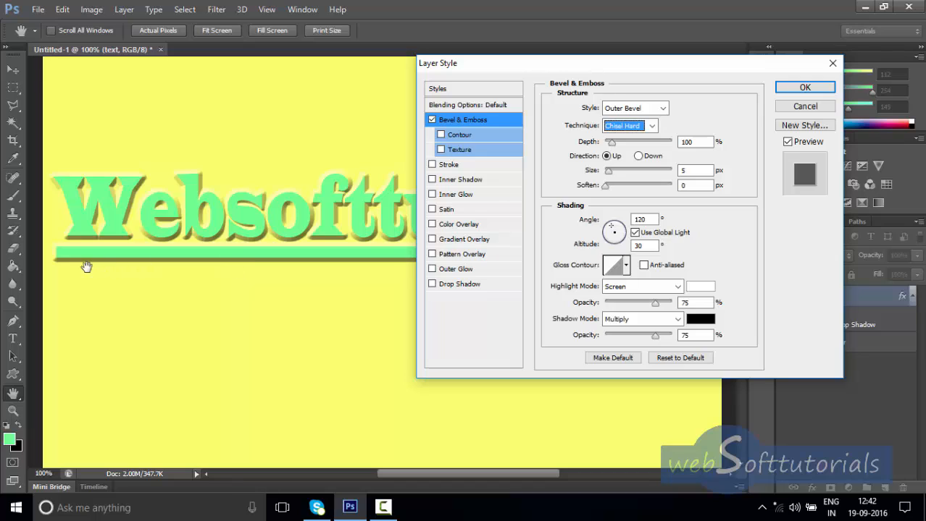
{"action": "left_click", "coordinate": [640, 128]}
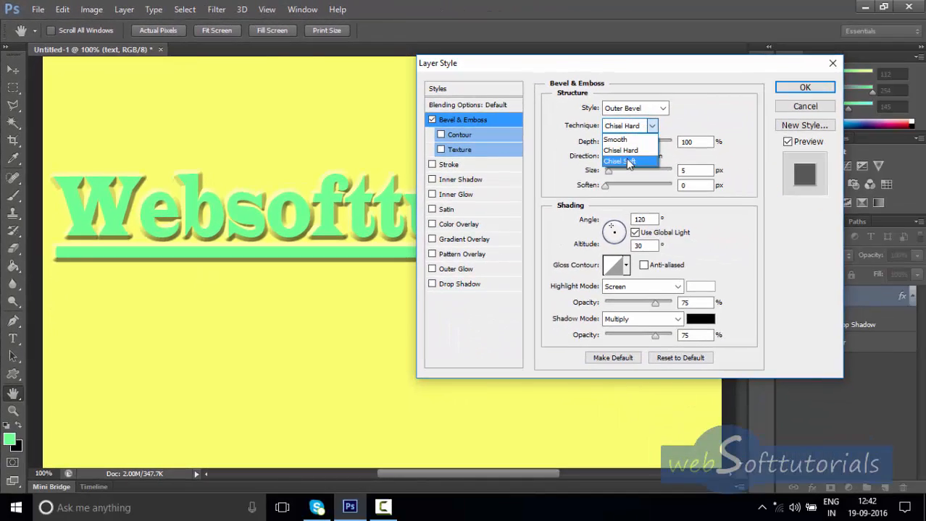
{"action": "left_click", "coordinate": [628, 162]}
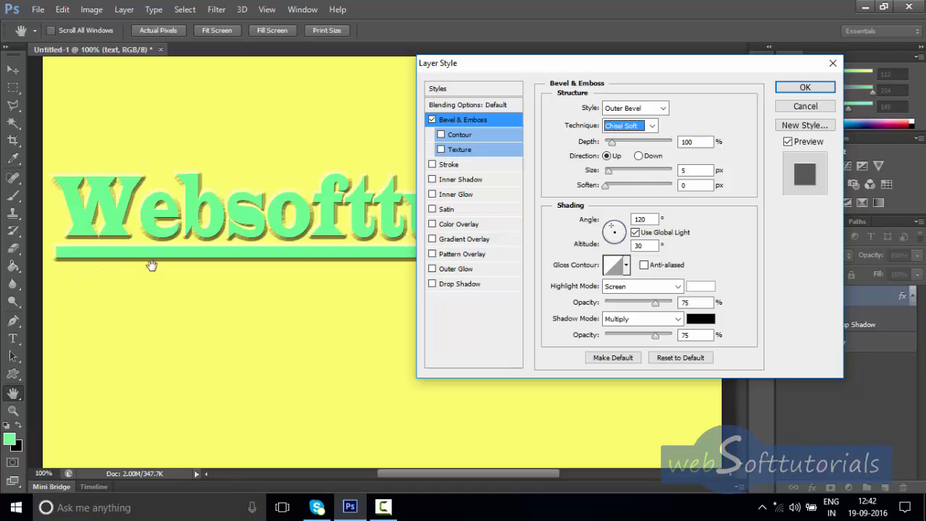
{"action": "left_click", "coordinate": [651, 126]}
{"action": "left_click", "coordinate": [632, 134]}
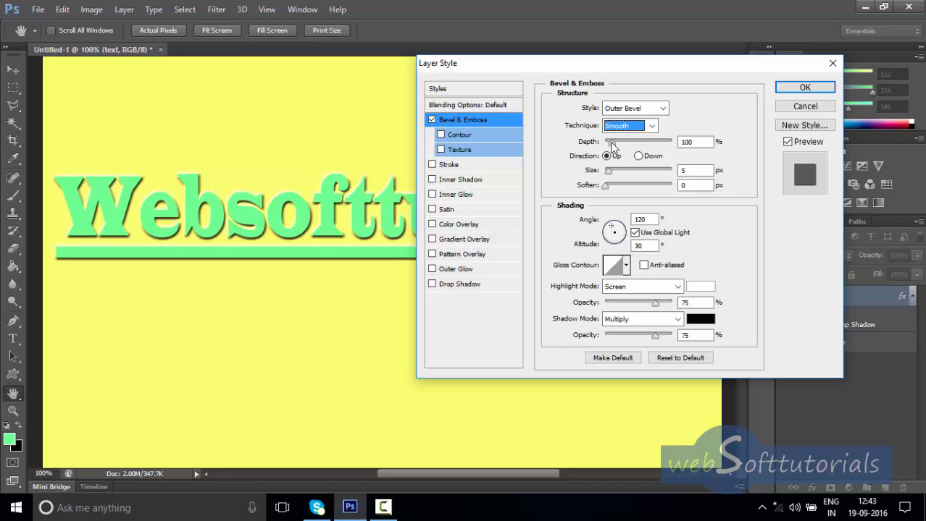
Step: Try a very high and a very low bevel depth, and set the depth to 317%
{"action": "left_click_drag", "start_coordinate": [612, 145], "coordinate": [668, 145]}
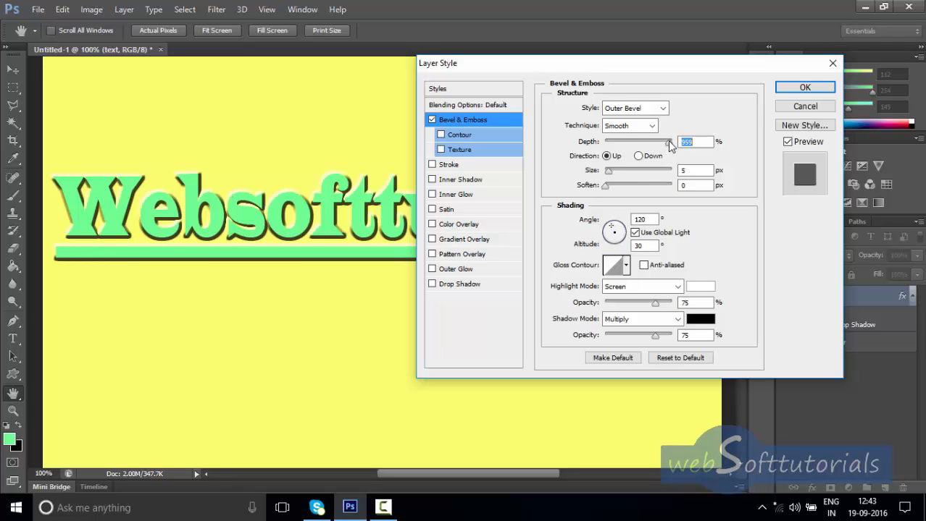
{"action": "left_click_drag", "start_coordinate": [670, 145], "coordinate": [607, 155]}
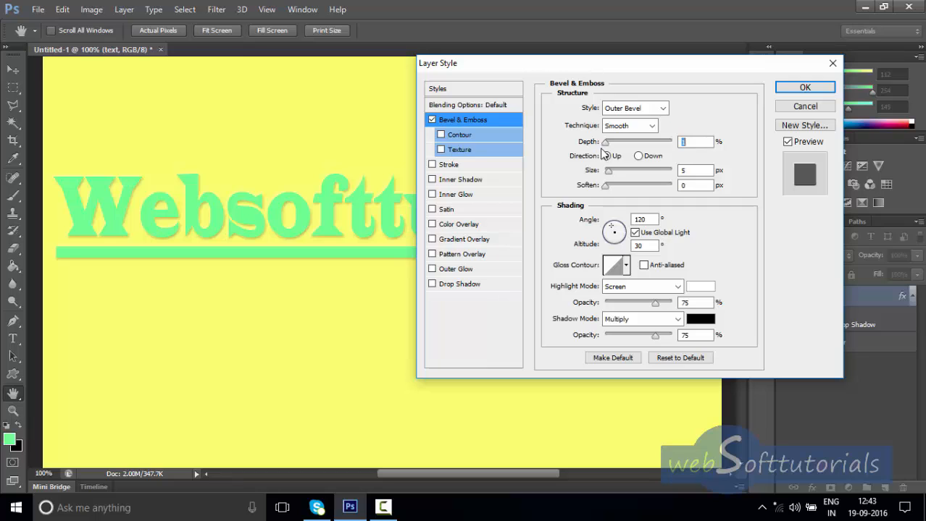
{"action": "left_click_drag", "start_coordinate": [601, 149], "coordinate": [618, 159]}
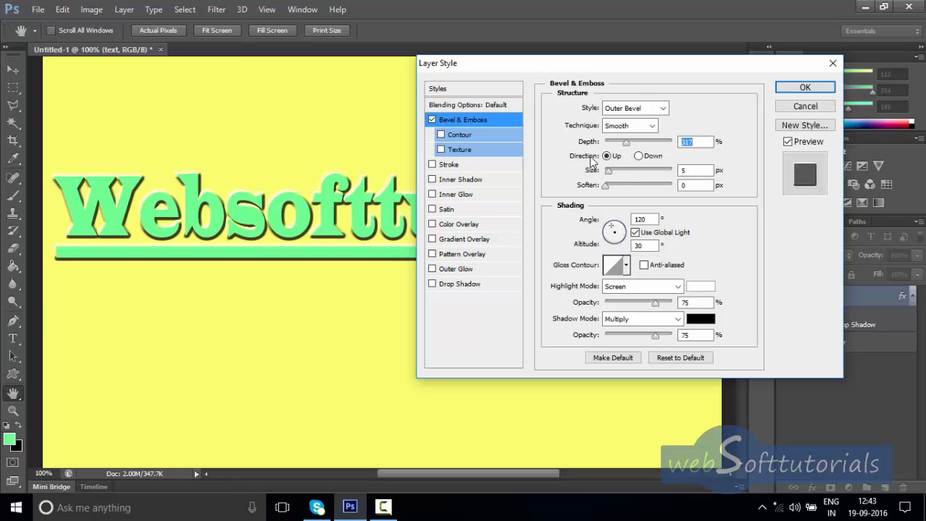
Step: Compare the Down and Up directions of the bevel several times, ending with Up
{"action": "left_click", "coordinate": [638, 157]}
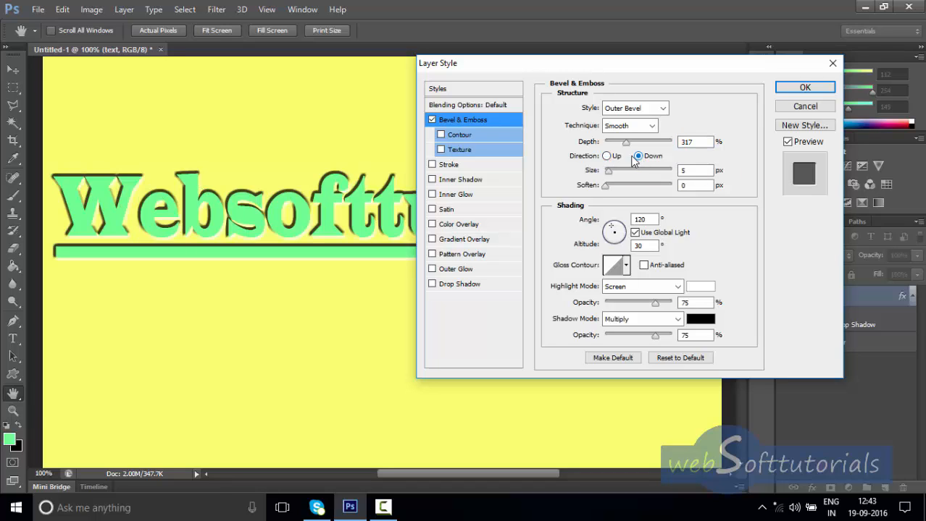
{"action": "left_click", "coordinate": [606, 156]}
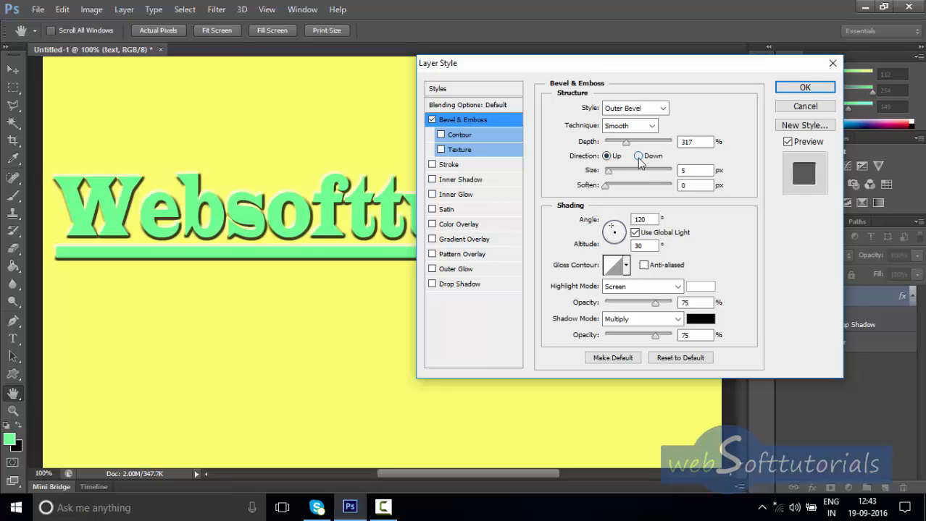
{"action": "left_click", "coordinate": [638, 156]}
{"action": "left_click", "coordinate": [606, 156]}
{"action": "left_click", "coordinate": [638, 157]}
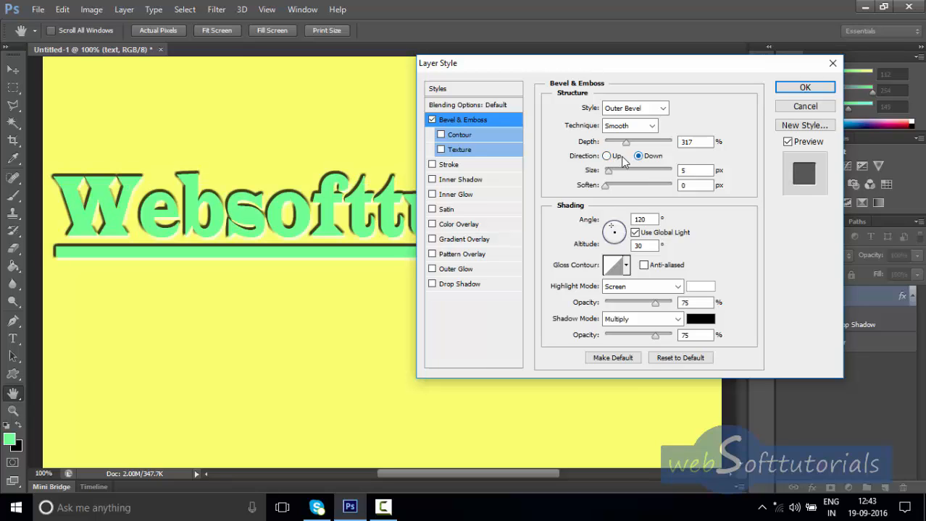
{"action": "left_click", "coordinate": [607, 158]}
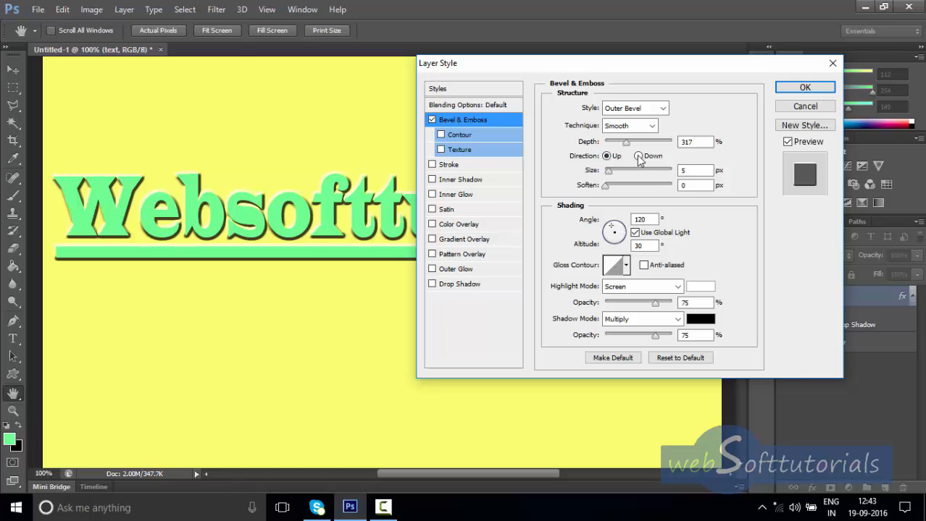
{"action": "left_click", "coordinate": [638, 157]}
{"action": "left_click", "coordinate": [607, 157]}
Step: Try a bevel size of 0 px, and set the size to 10 px
{"action": "mouse_move", "coordinate": [608, 174]}
{"action": "left_mouse_down"}
{"action": "mouse_move", "coordinate": [617, 173]}
{"action": "mouse_move", "coordinate": [602, 176]}
{"action": "left_mouse_up"}
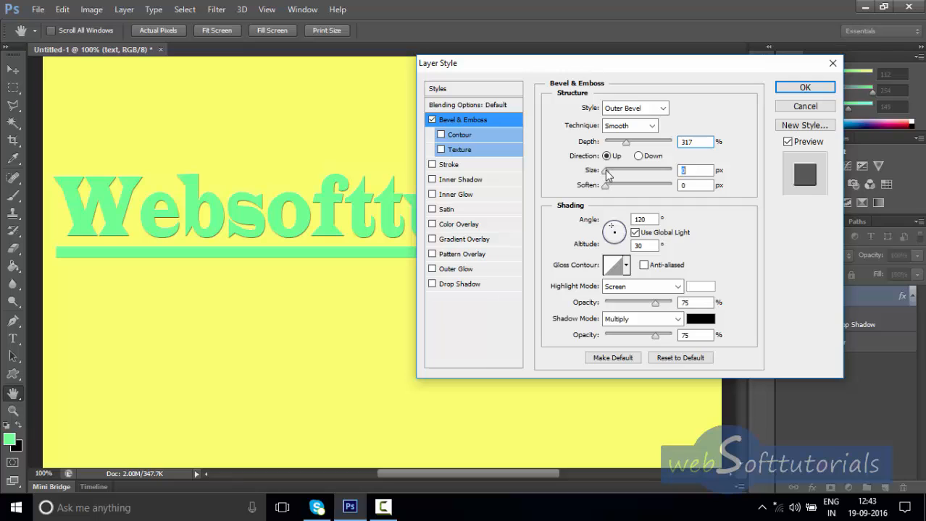
{"action": "left_click_drag", "start_coordinate": [607, 173], "coordinate": [614, 174]}
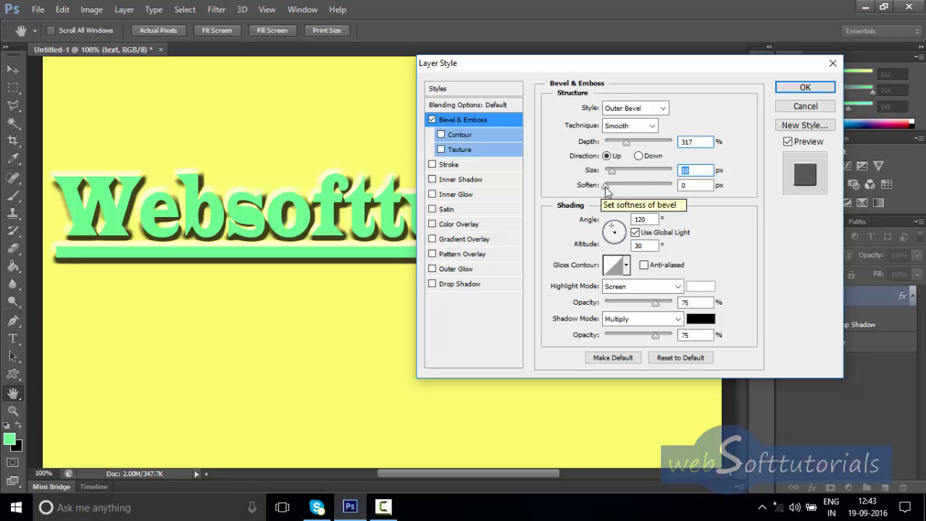
Step: Set the bevel softness to 0 px and its light source to a 105° angle and 32° altitude
{"action": "mouse_move", "coordinate": [607, 187]}
{"action": "left_mouse_down"}
{"action": "mouse_move", "coordinate": [666, 187]}
{"action": "mouse_move", "coordinate": [595, 191]}
{"action": "mouse_move", "coordinate": [659, 187]}
{"action": "mouse_move", "coordinate": [617, 193]}
{"action": "mouse_move", "coordinate": [660, 197]}
{"action": "mouse_move", "coordinate": [598, 187]}
{"action": "left_mouse_up"}
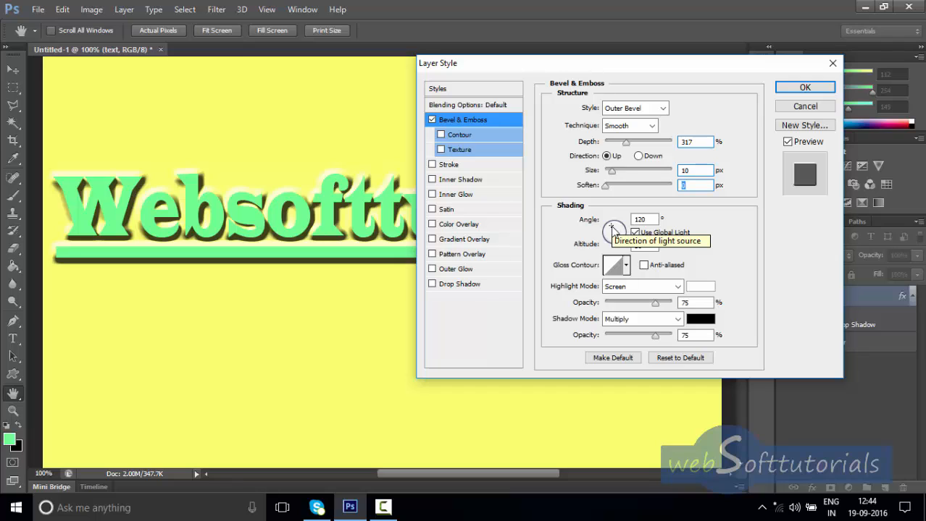
{"action": "mouse_move", "coordinate": [610, 229]}
{"action": "left_mouse_down"}
{"action": "mouse_move", "coordinate": [623, 229]}
{"action": "mouse_move", "coordinate": [614, 243]}
{"action": "left_mouse_up"}
{"action": "left_click_drag", "start_coordinate": [614, 243], "coordinate": [612, 229]}
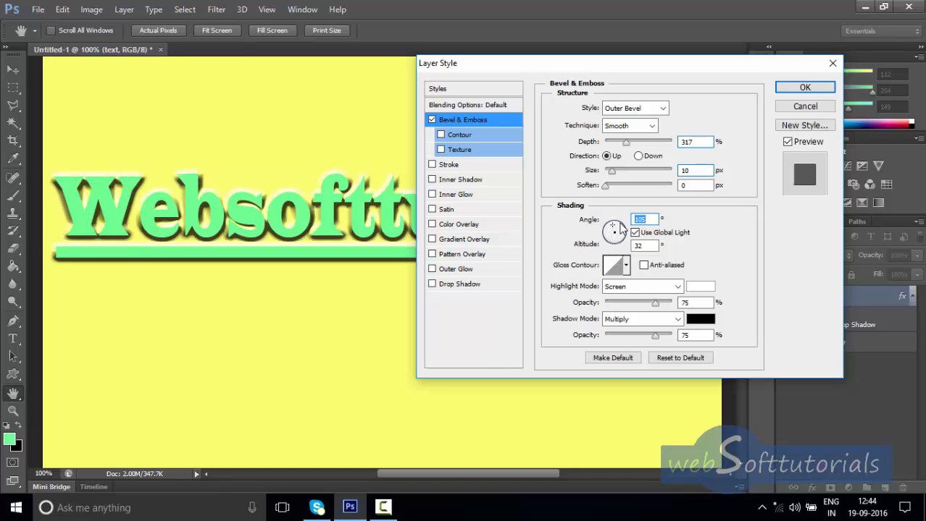
{"action": "left_click", "coordinate": [628, 268]}
{"action": "left_click", "coordinate": [627, 268]}
Step: Compare the Normal and Dissolve highlight modes on the bevel, ending with Normal
{"action": "left_click", "coordinate": [677, 288]}
{"action": "left_click", "coordinate": [615, 6]}
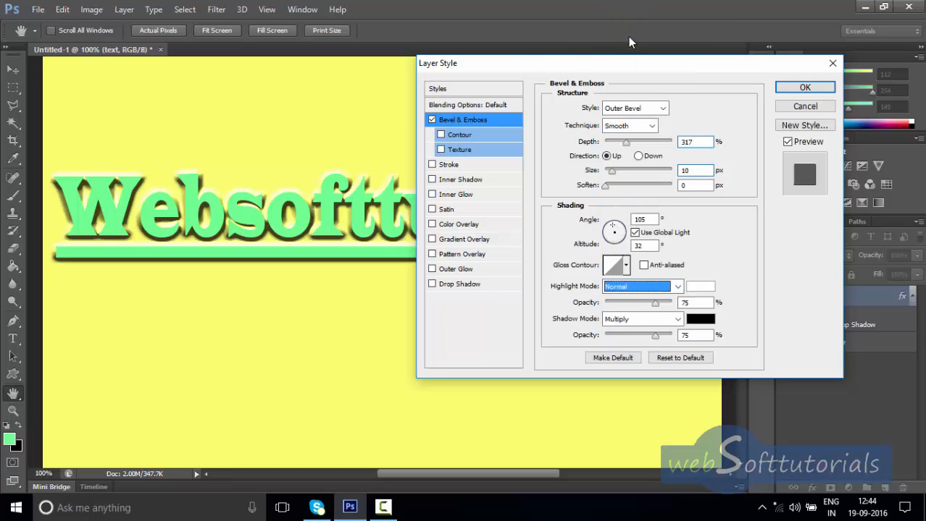
{"action": "left_click", "coordinate": [677, 287]}
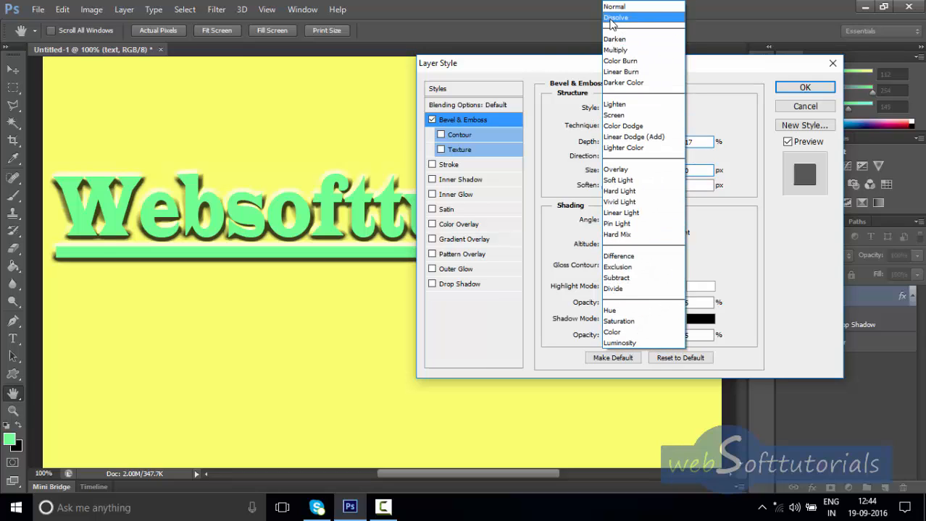
{"action": "left_click", "coordinate": [620, 18]}
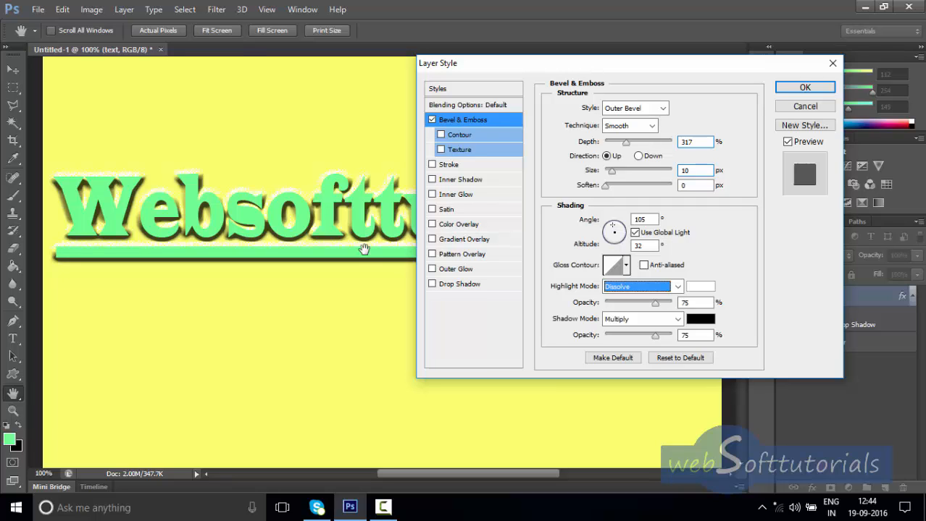
{"action": "scroll", "coordinate": [364, 249], "scroll_direction": "up", "scroll_amount": 1}
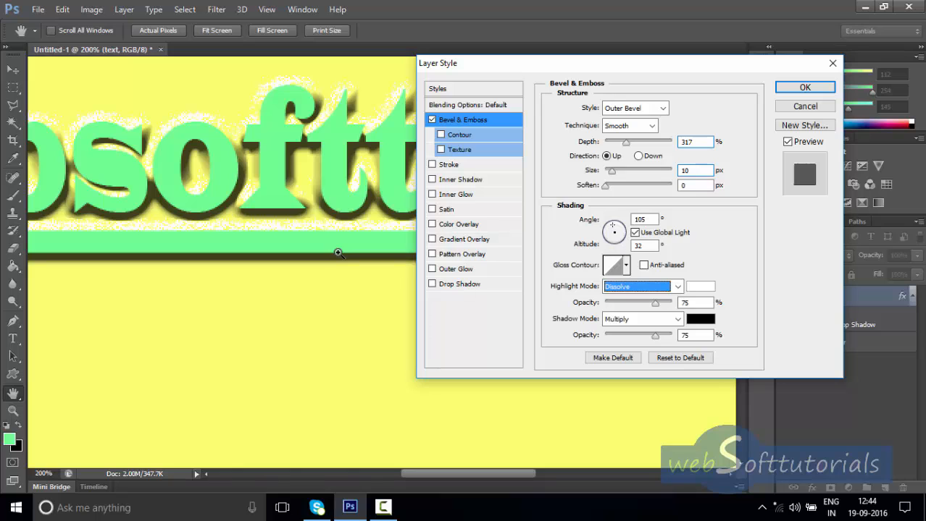
{"action": "left_click", "coordinate": [654, 287]}
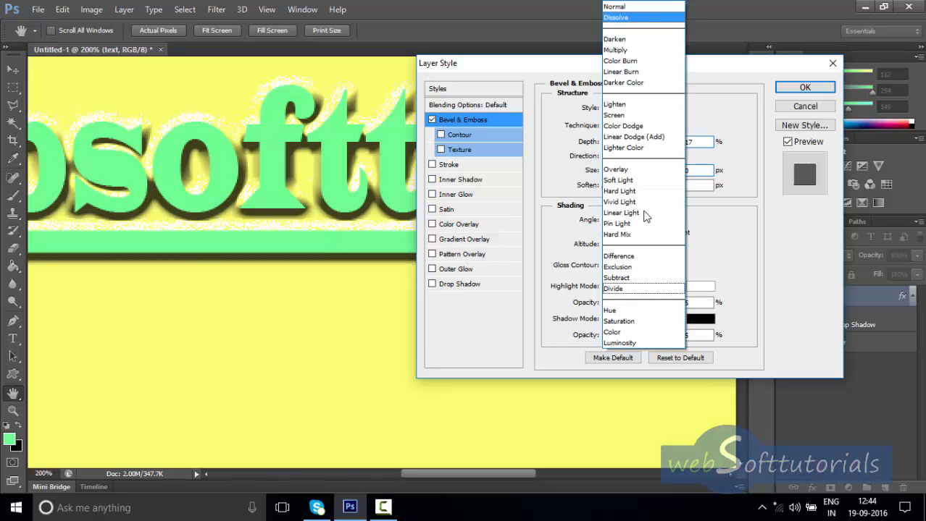
{"action": "left_click", "coordinate": [632, 11]}
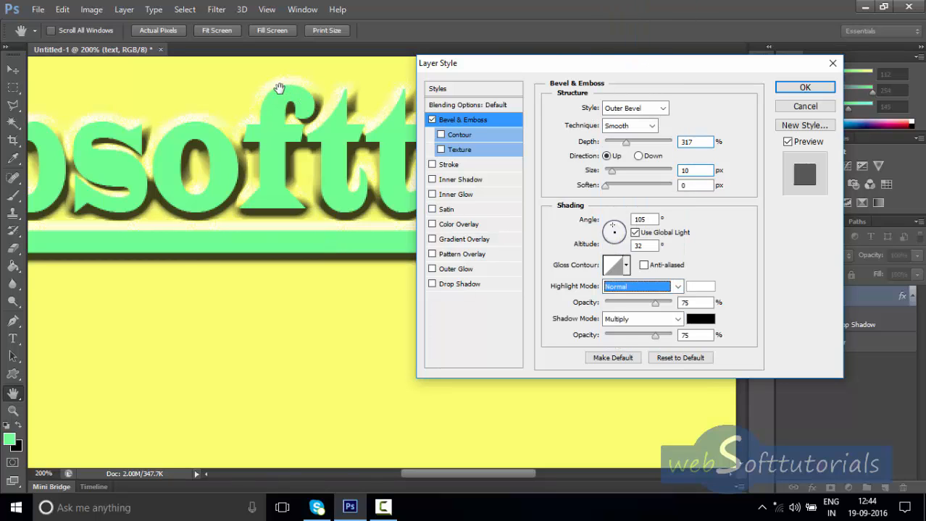
Step: Try the Dissolve, Darken and Color Dodge highlight modes, and set the highlight mode to Normal
{"action": "left_click", "coordinate": [654, 287]}
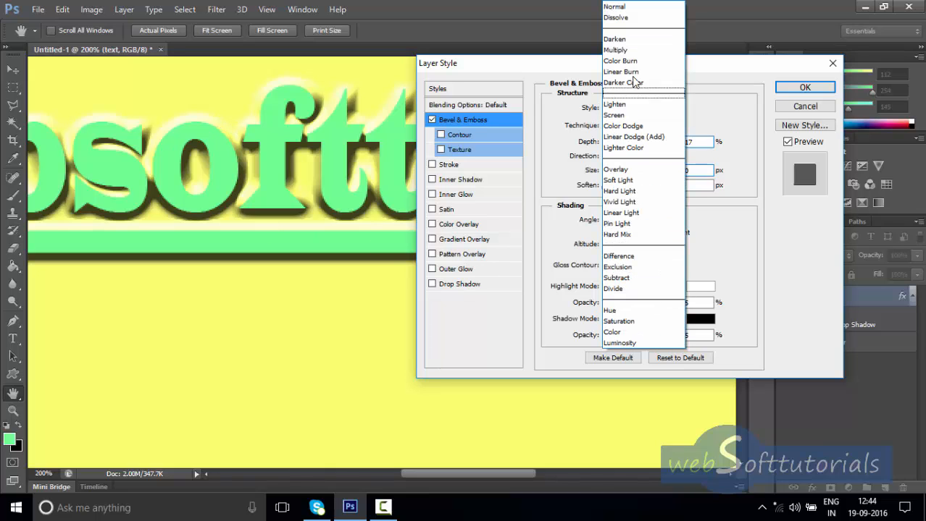
{"action": "left_click", "coordinate": [635, 21]}
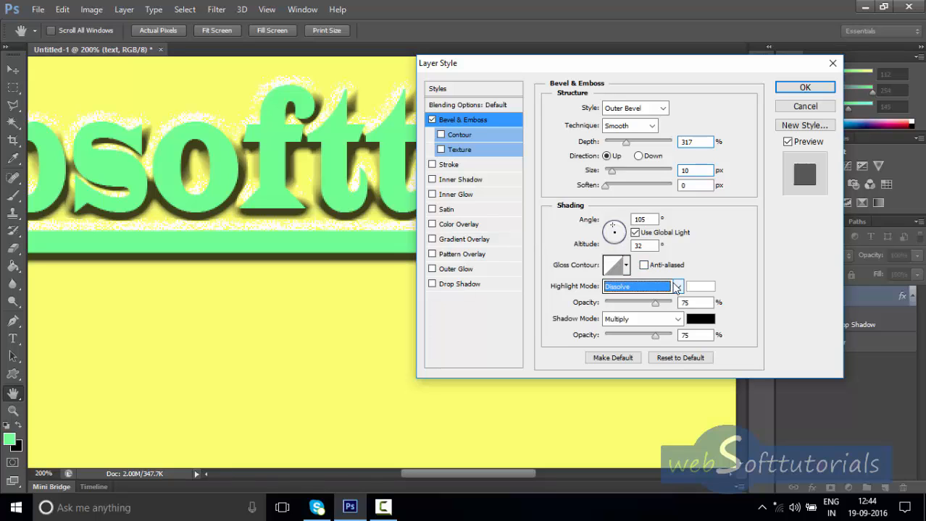
{"action": "left_click", "coordinate": [676, 287]}
{"action": "left_click", "coordinate": [632, 36]}
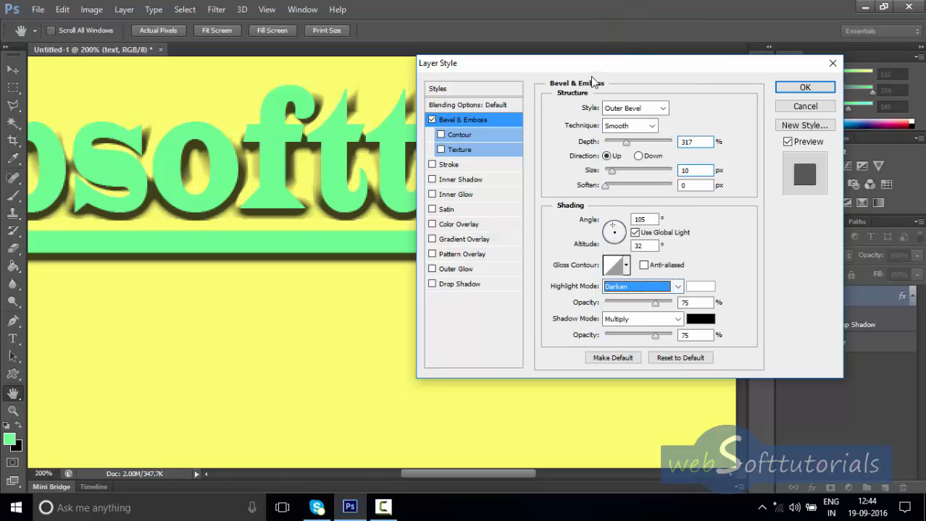
{"action": "left_click", "coordinate": [677, 289]}
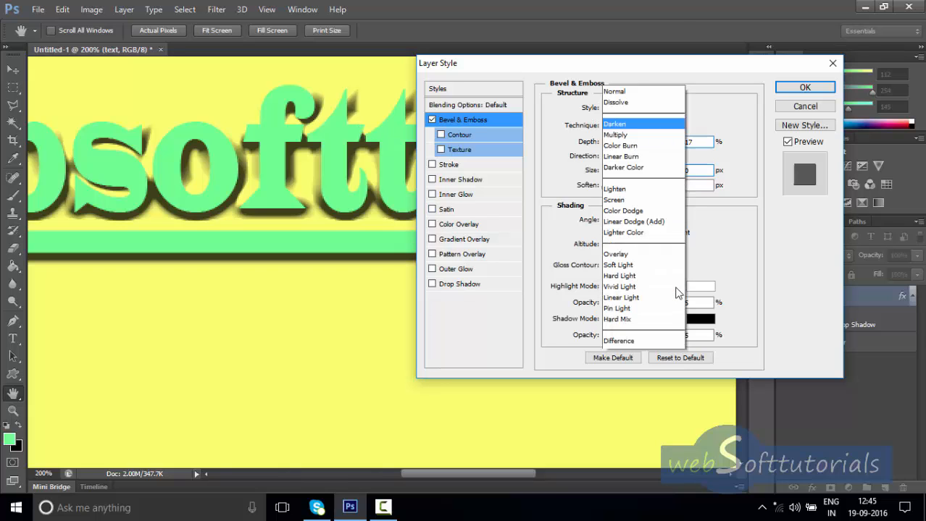
{"action": "left_click", "coordinate": [635, 131]}
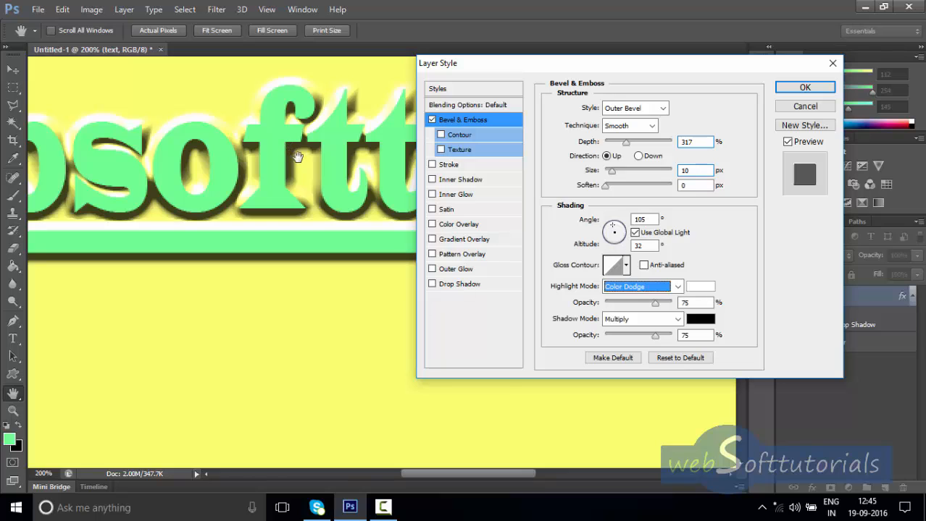
{"action": "left_click", "coordinate": [677, 288]}
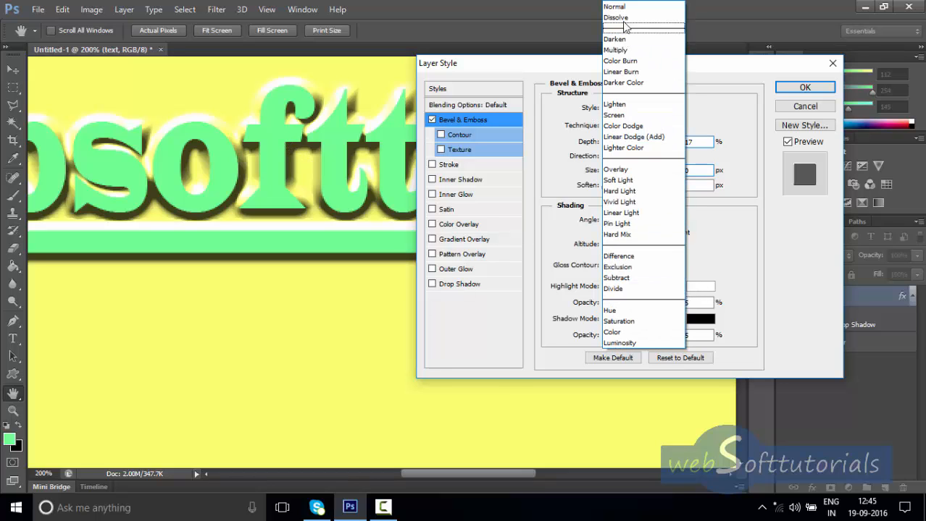
{"action": "left_click", "coordinate": [615, 7]}
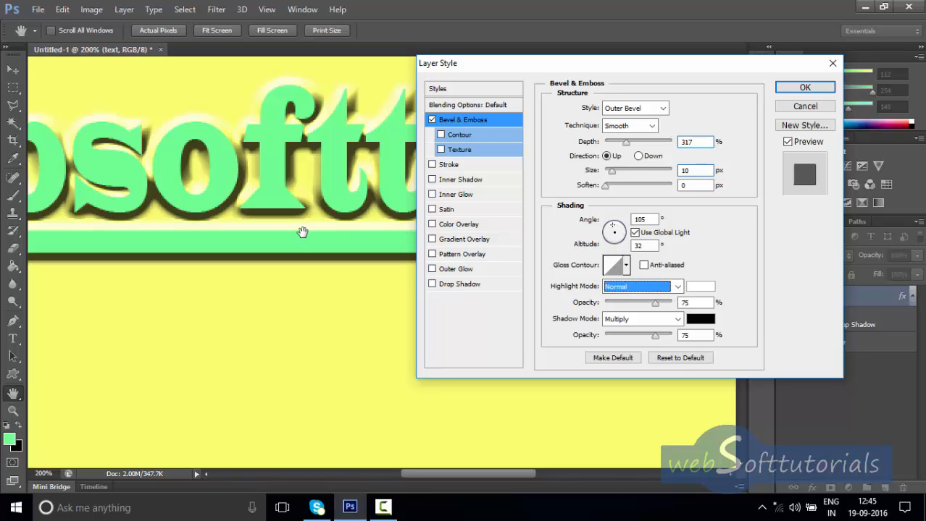
Step: Try a highlight opacity of 22%, and set the highlight opacity to 64%
{"action": "key", "text": "ctrl+minus"}
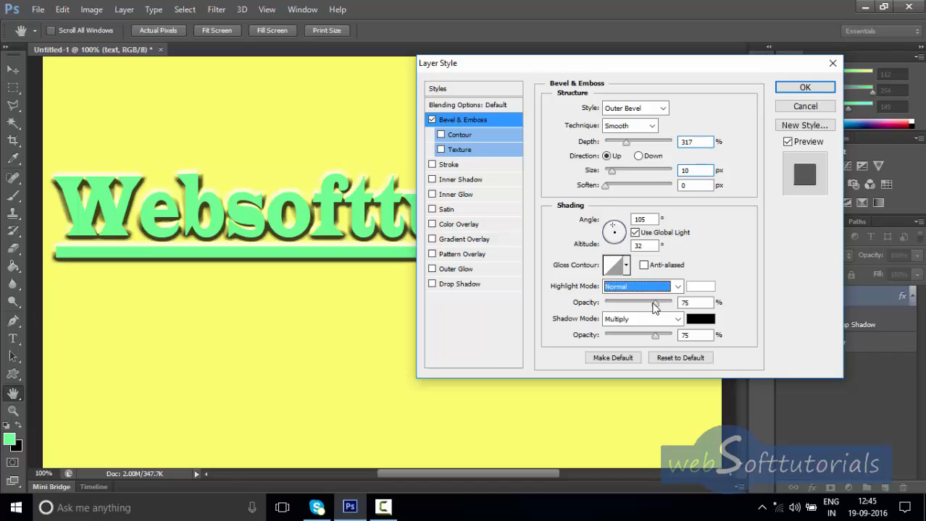
{"action": "mouse_move", "coordinate": [654, 307]}
{"action": "left_mouse_down"}
{"action": "mouse_move", "coordinate": [603, 304]}
{"action": "mouse_move", "coordinate": [702, 296]}
{"action": "mouse_move", "coordinate": [643, 302]}
{"action": "left_mouse_up"}
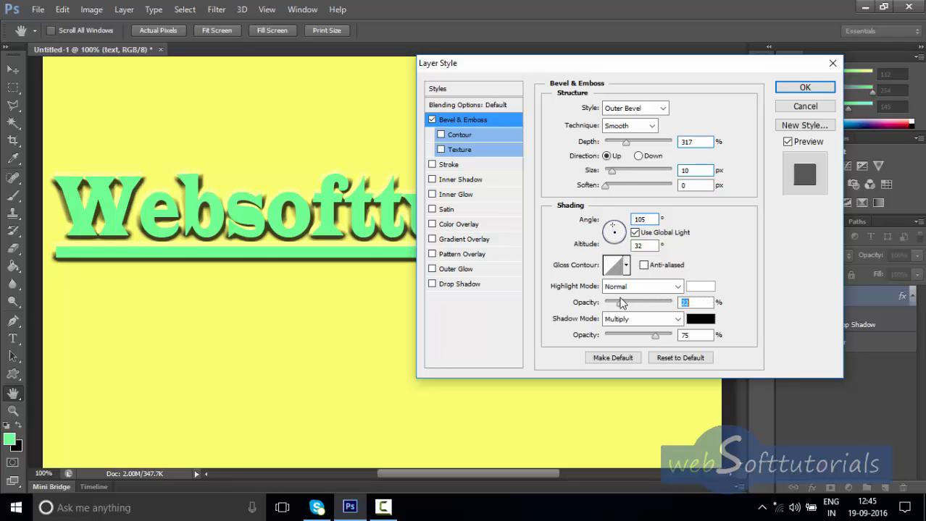
{"action": "key", "text": "ctrl+plus"}
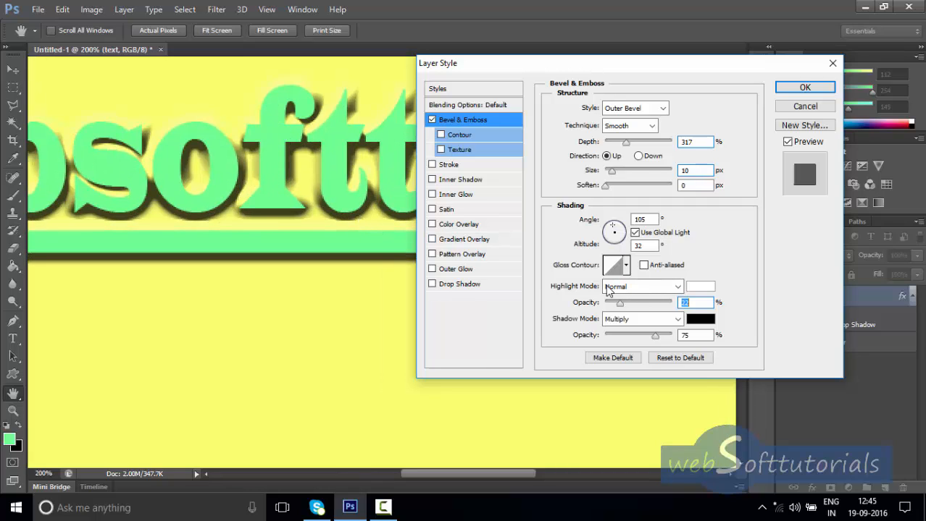
{"action": "left_click_drag", "start_coordinate": [619, 308], "coordinate": [654, 306]}
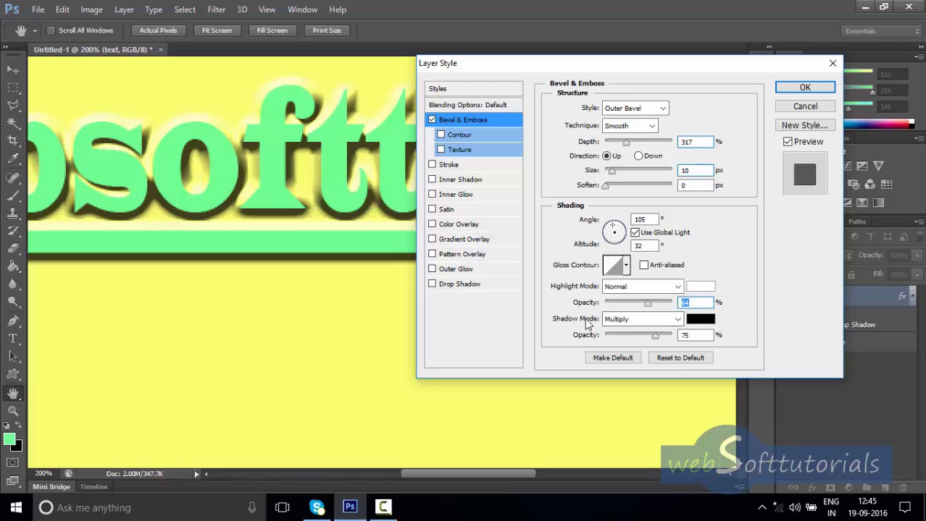
Step: Try the Dissolve shadow mode, and set the bevel's shadow mode to Normal with 100% opacity
{"action": "left_click", "coordinate": [663, 321]}
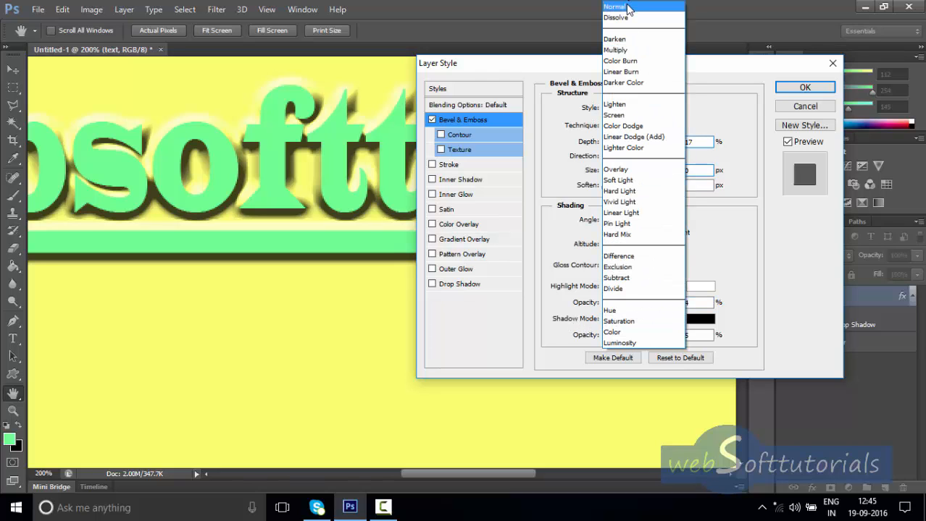
{"action": "left_click", "coordinate": [627, 7]}
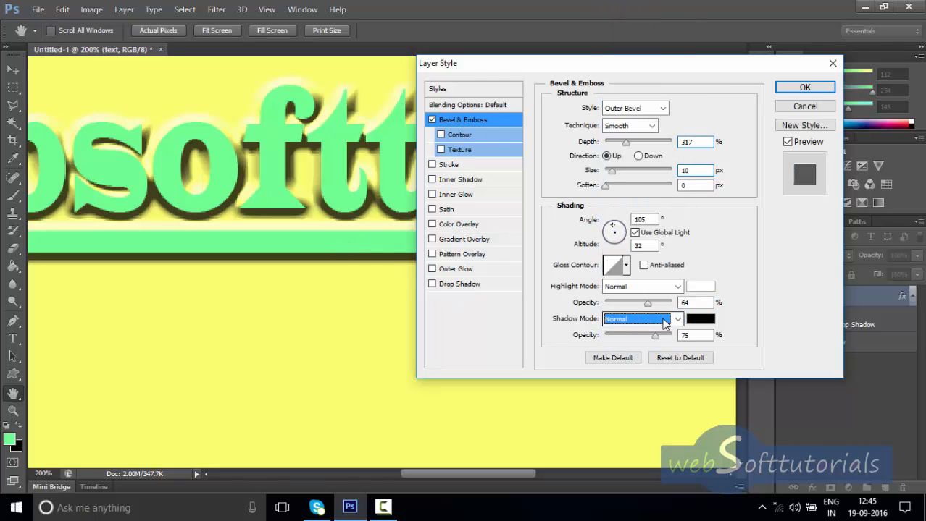
{"action": "left_click", "coordinate": [664, 323]}
{"action": "left_click", "coordinate": [639, 18]}
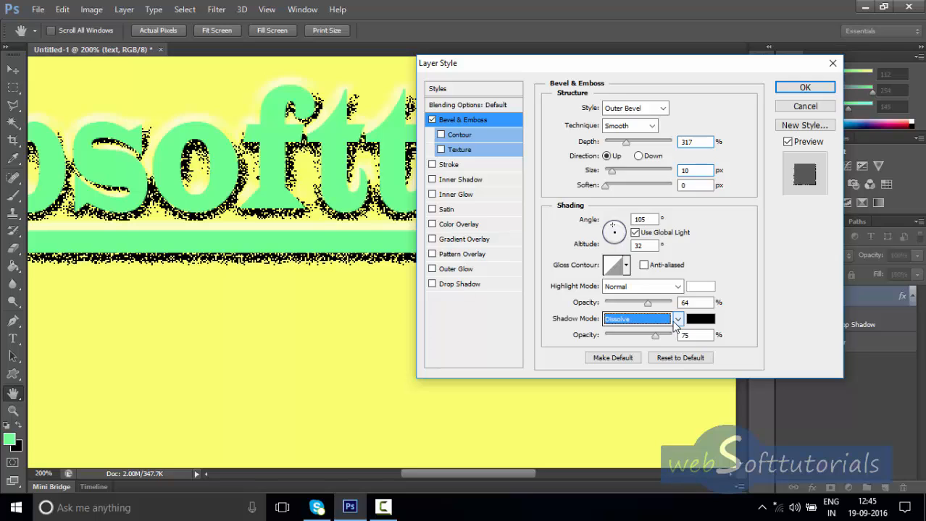
{"action": "left_click", "coordinate": [676, 320]}
{"action": "left_click", "coordinate": [645, 9]}
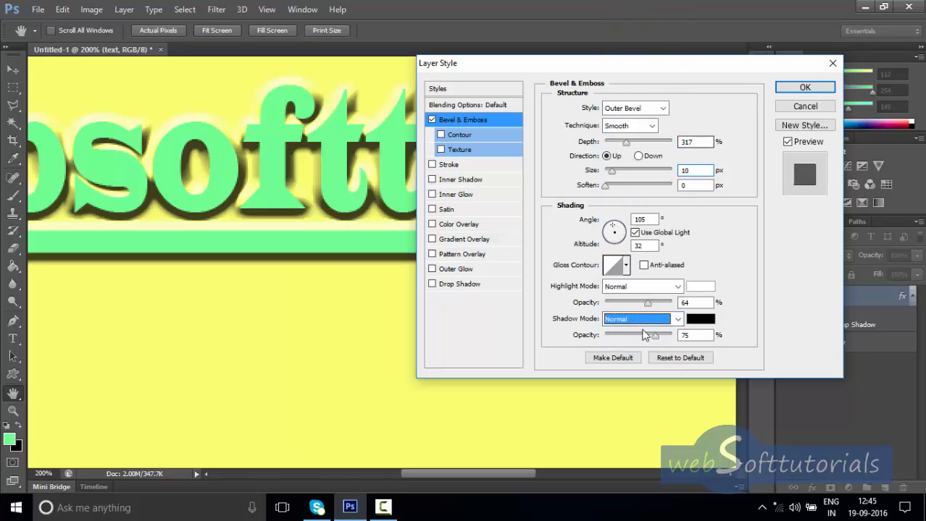
{"action": "mouse_move", "coordinate": [656, 337]}
{"action": "left_mouse_down"}
{"action": "mouse_move", "coordinate": [617, 333]}
{"action": "mouse_move", "coordinate": [671, 335]}
{"action": "left_mouse_up"}
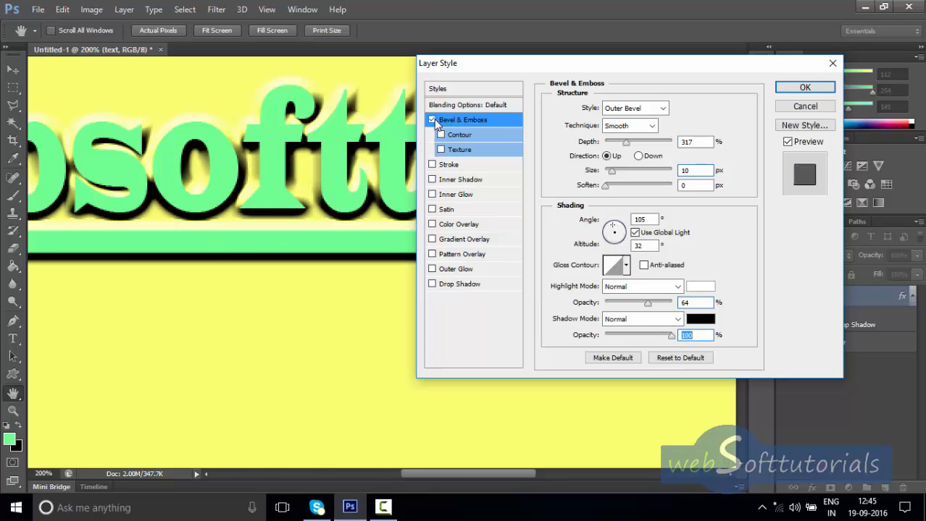
Step: Move the Layer Style dialog away from the text and review the overall effect with the Bevel & Emboss settings shown
{"action": "left_click_drag", "start_coordinate": [547, 70], "coordinate": [591, 110]}
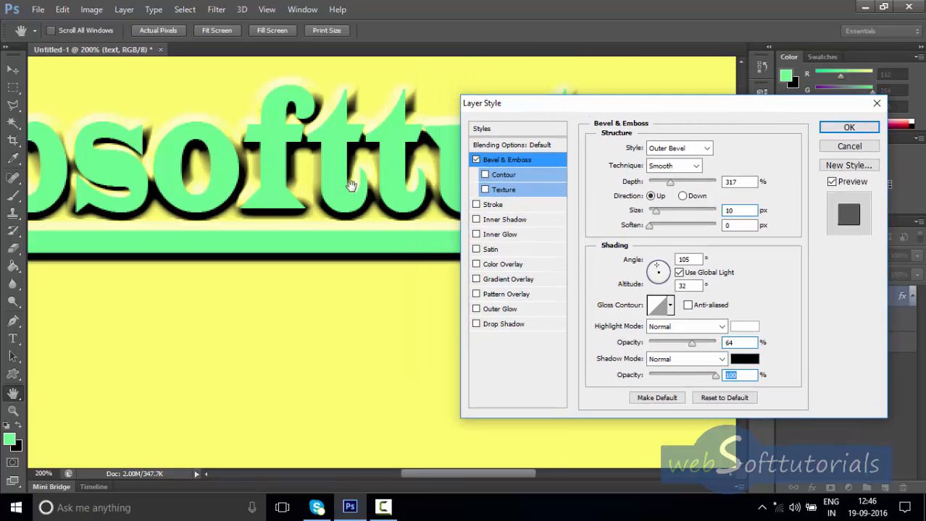
{"action": "left_click", "coordinate": [326, 242], "text": "alt"}
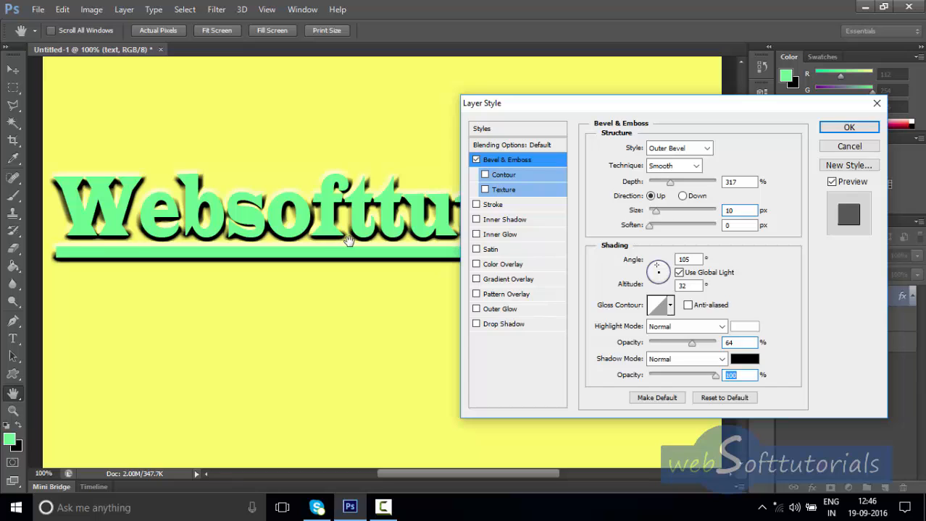
{"action": "left_click", "coordinate": [350, 241], "text": "alt"}
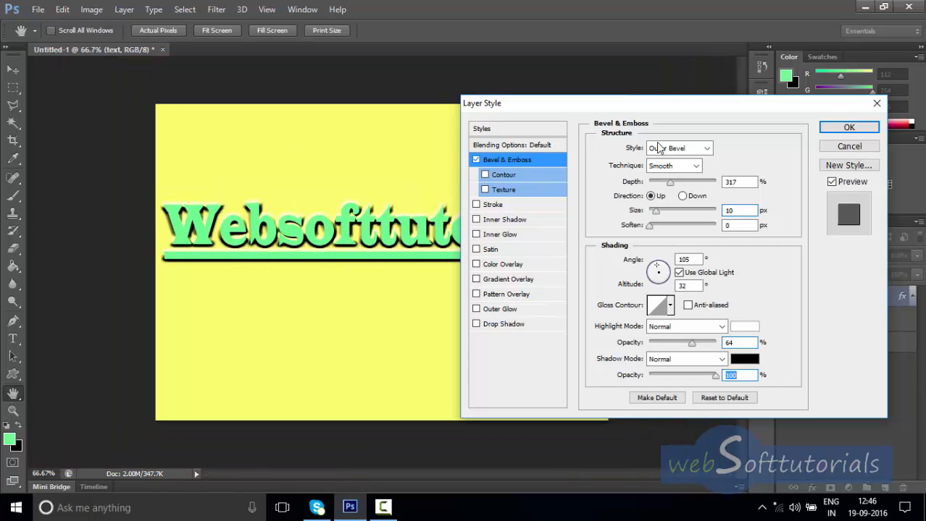
{"action": "left_click", "coordinate": [476, 161]}
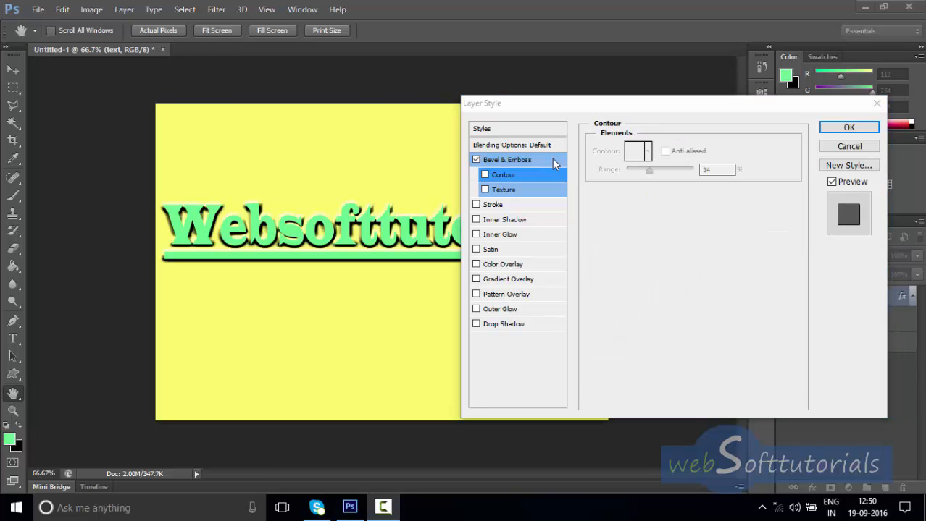
{"action": "left_click", "coordinate": [554, 162]}
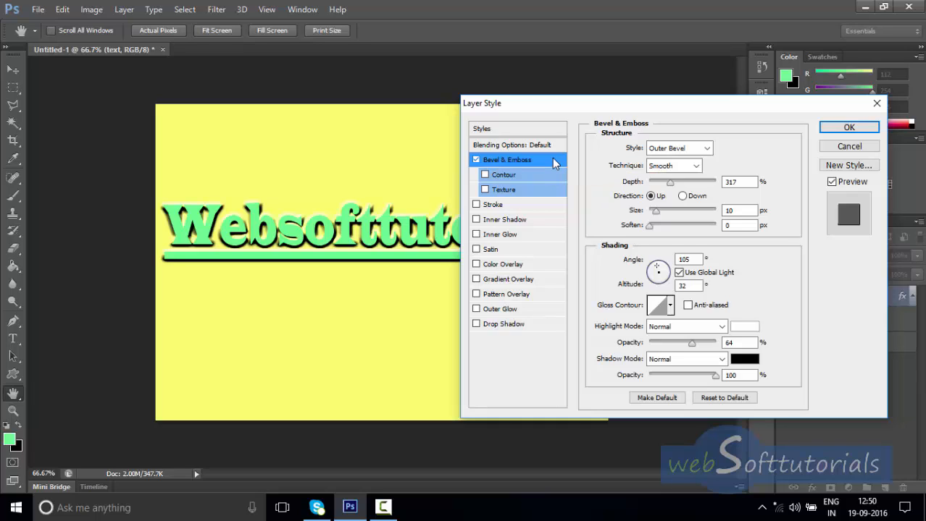
Step: Enable the bevel's Contour option, open its settings, and compare the text with Contour off and on, leaving it on
{"action": "left_click", "coordinate": [486, 176]}
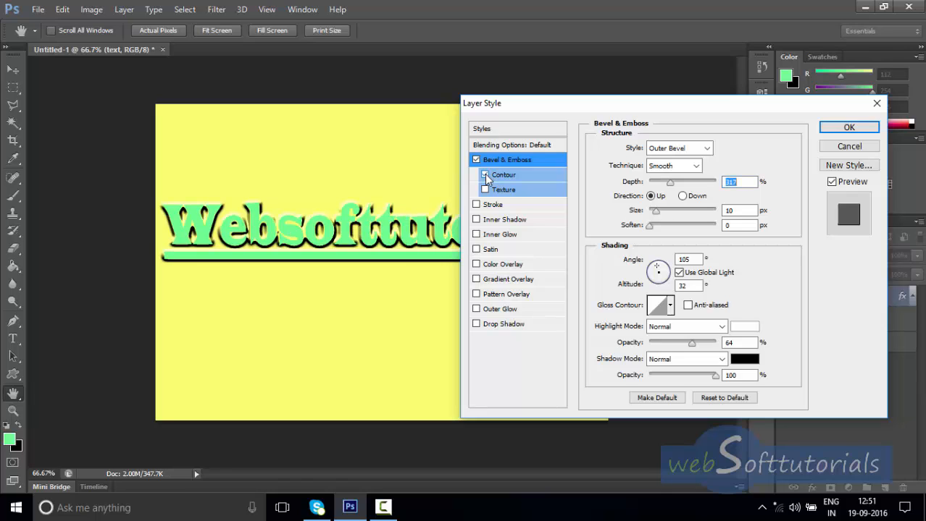
{"action": "left_click", "coordinate": [557, 178]}
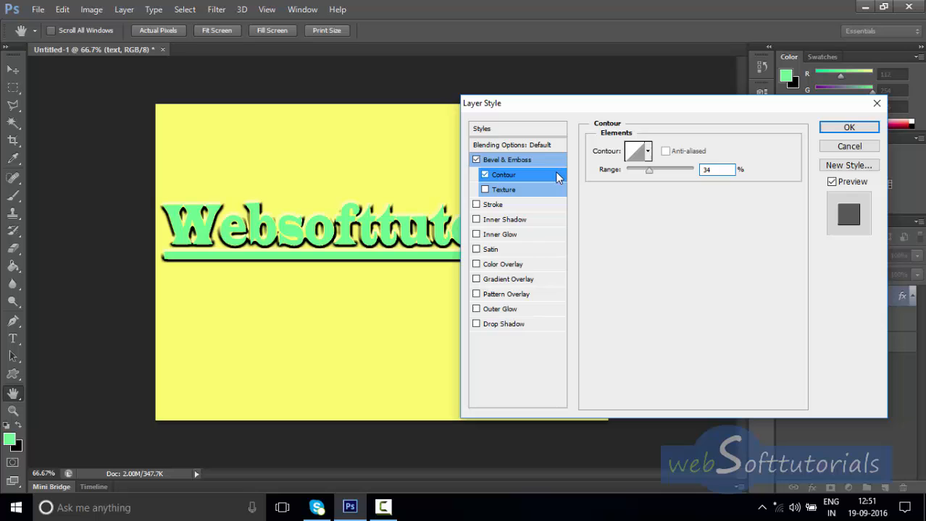
{"action": "left_click", "coordinate": [485, 176]}
{"action": "left_click", "coordinate": [485, 176]}
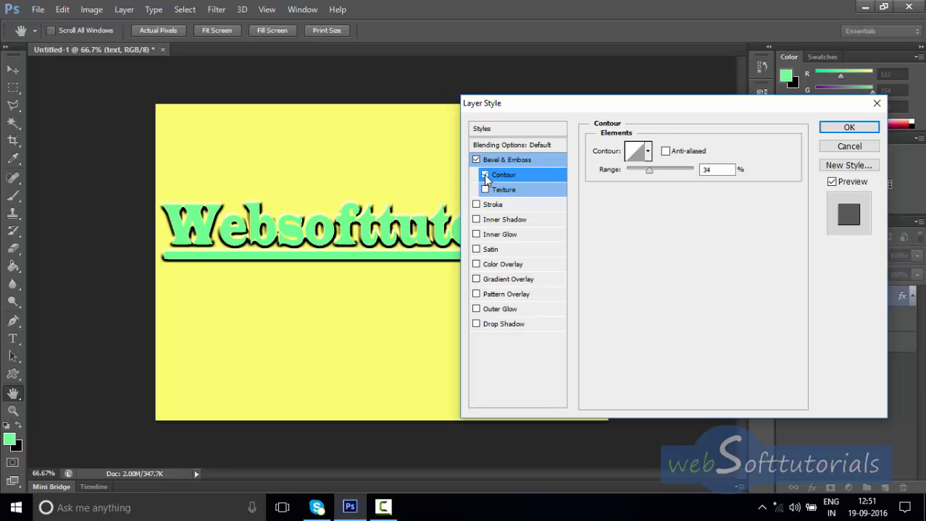
{"action": "left_click", "coordinate": [485, 176]}
{"action": "left_click", "coordinate": [486, 176]}
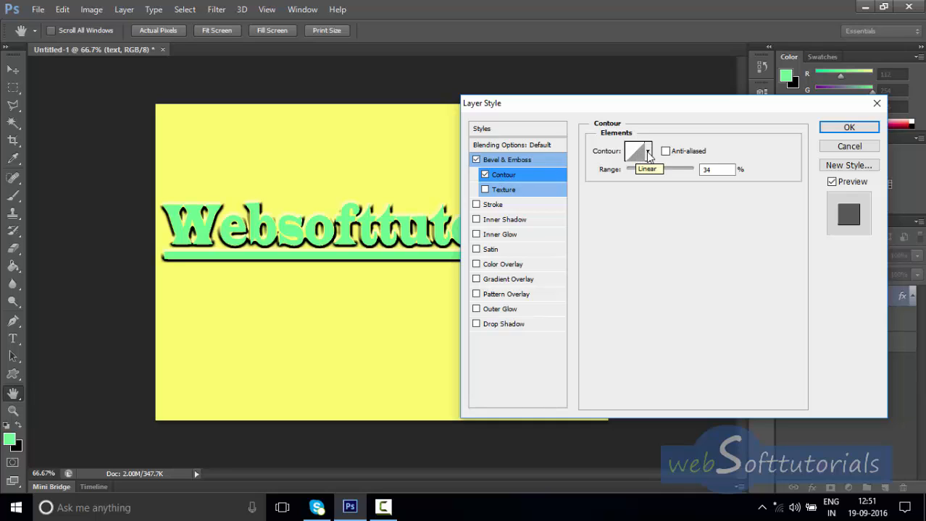
Step: Set the bevel's contour shape to Cone
{"action": "left_click", "coordinate": [648, 151]}
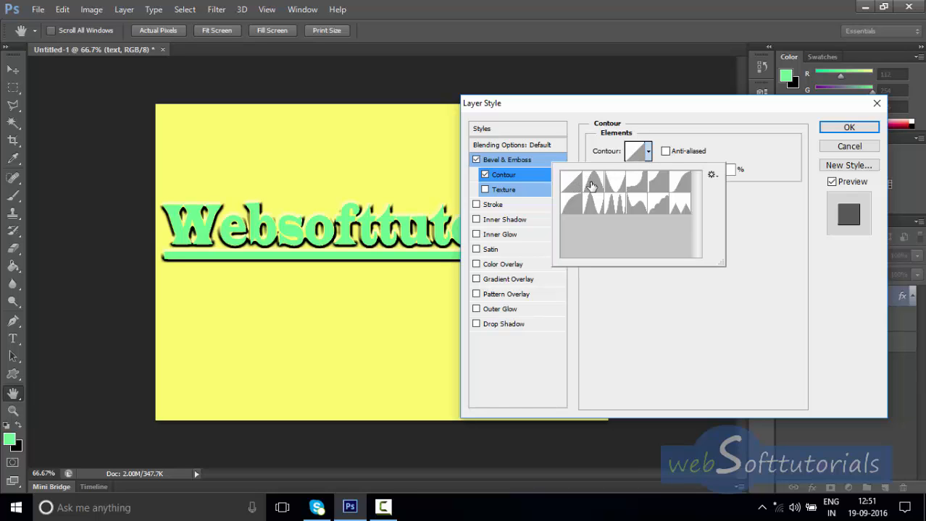
{"action": "left_click", "coordinate": [591, 186]}
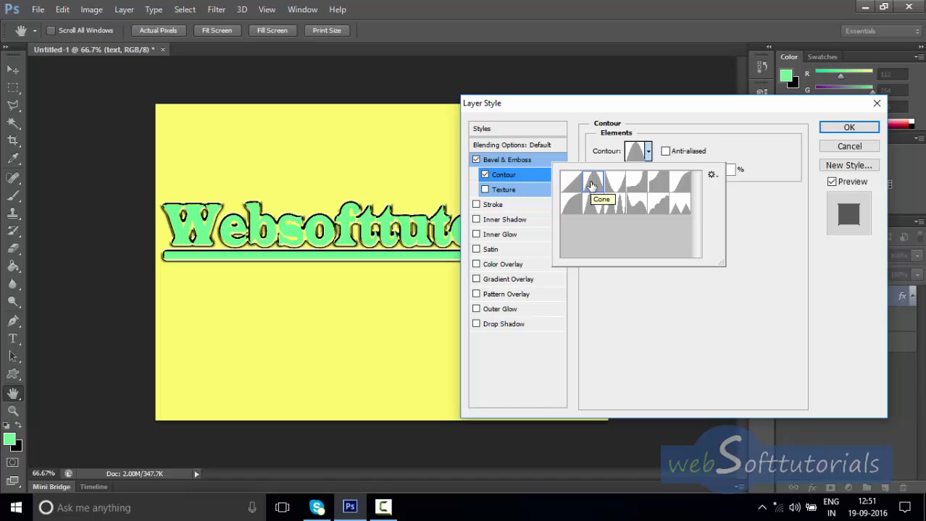
Step: Try the remaining contour presets for the bevel, including Cove - Deep, and finish on the straight diagonal contour
{"action": "left_click", "coordinate": [619, 189]}
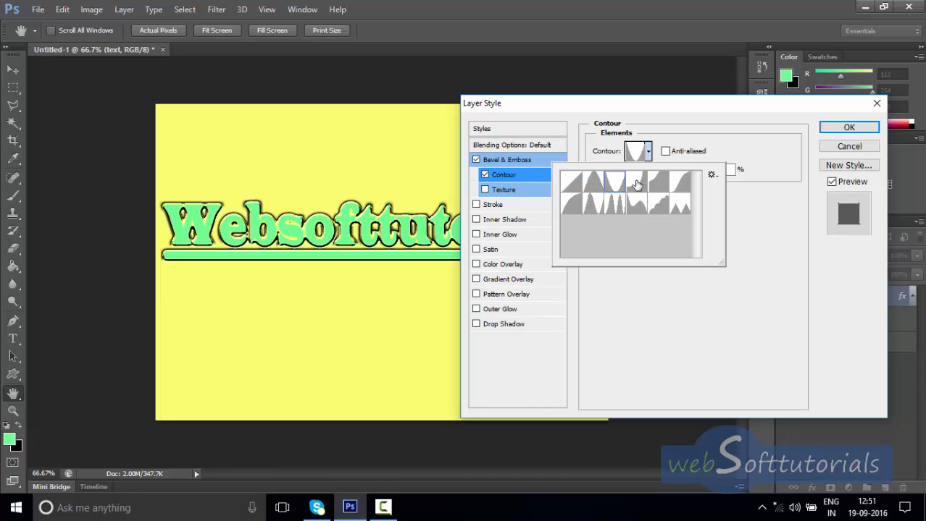
{"action": "left_click", "coordinate": [636, 183]}
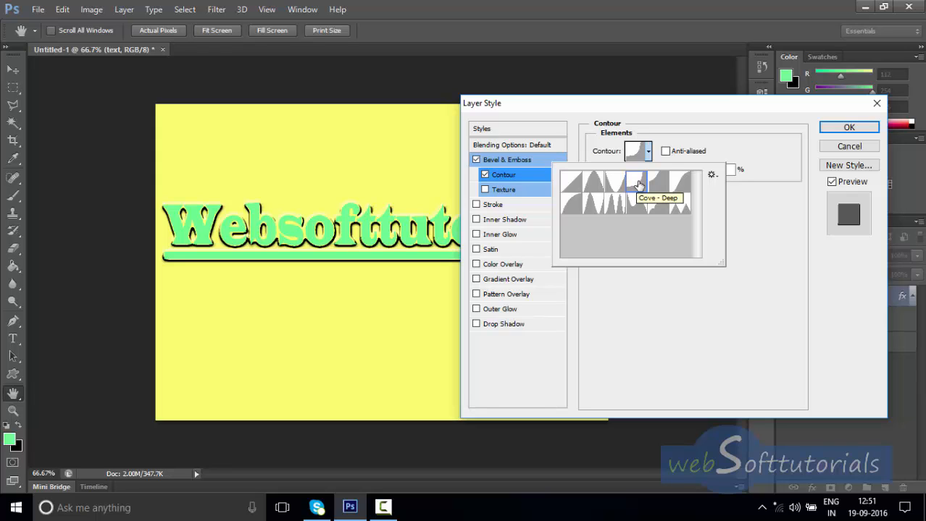
{"action": "left_click", "coordinate": [658, 184]}
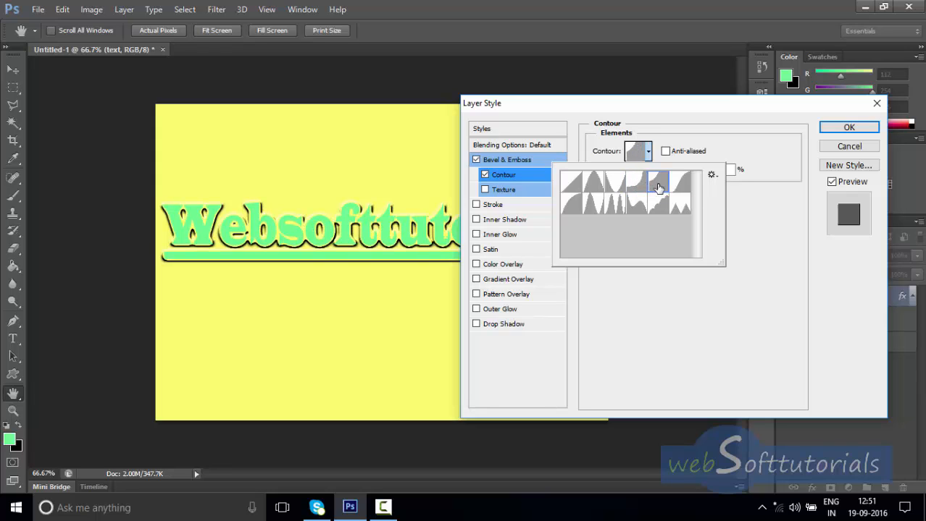
{"action": "left_click", "coordinate": [680, 190]}
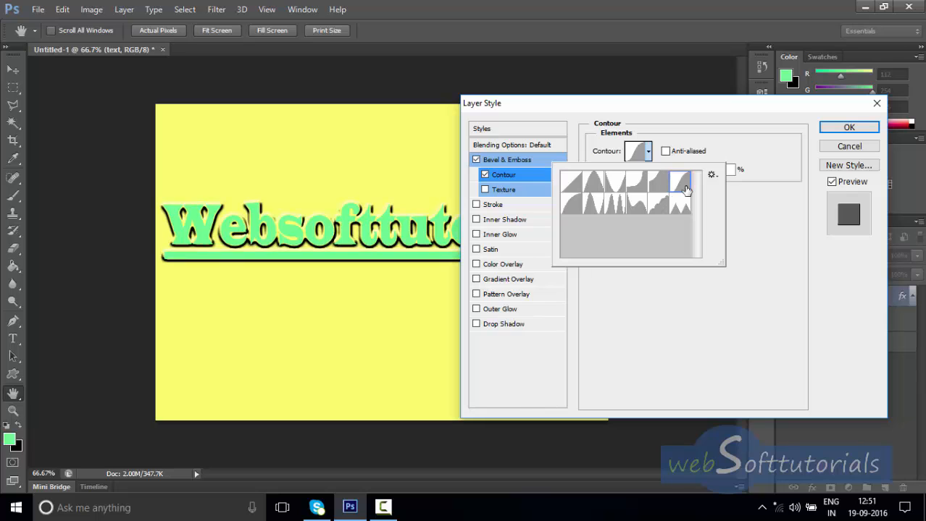
{"action": "left_click", "coordinate": [681, 213]}
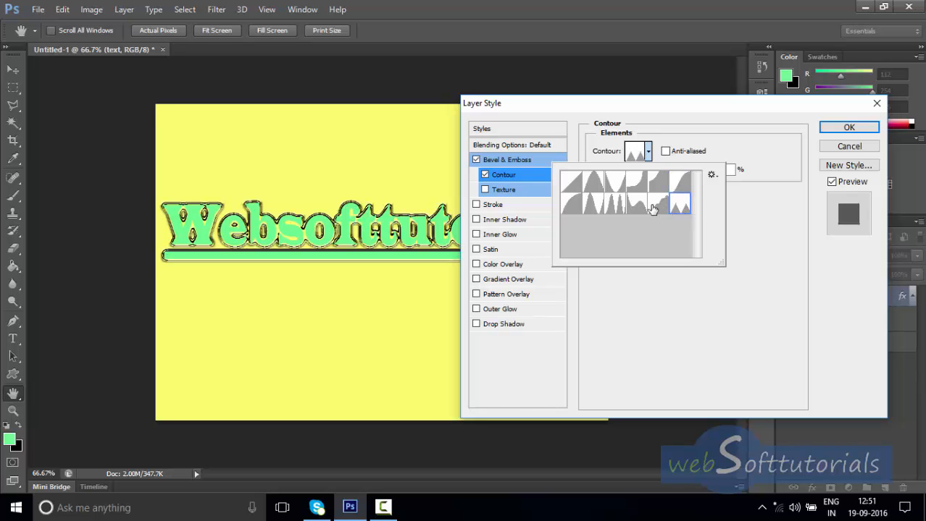
{"action": "left_click", "coordinate": [656, 207]}
{"action": "left_click", "coordinate": [636, 205]}
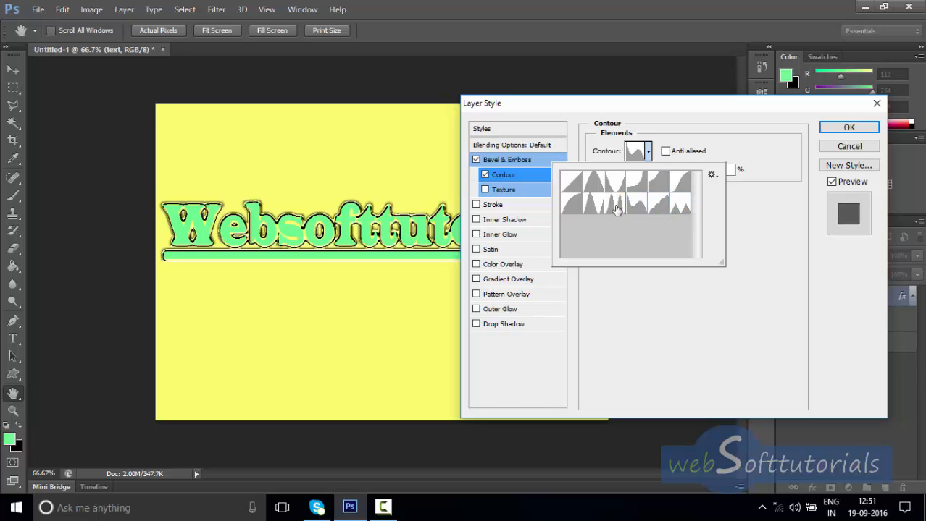
{"action": "left_click", "coordinate": [614, 205]}
{"action": "left_click", "coordinate": [595, 208]}
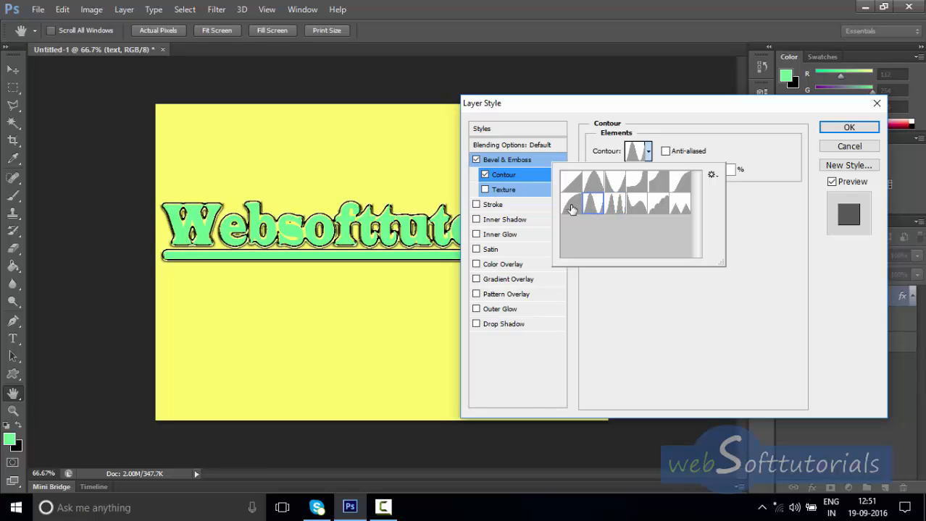
{"action": "left_click", "coordinate": [570, 206]}
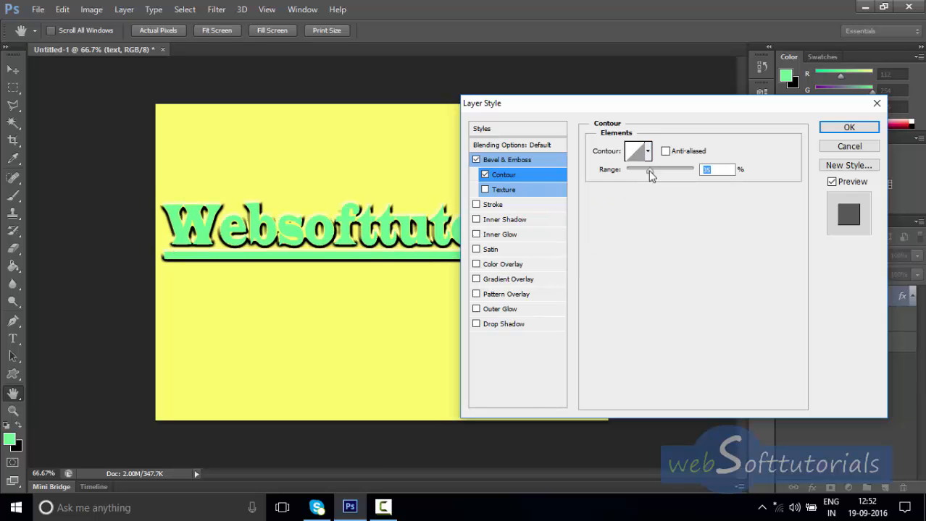
Step: Try the contour range at 100% and 42%, and turn off the bevel's Contour option
{"action": "left_click_drag", "start_coordinate": [651, 174], "coordinate": [707, 178]}
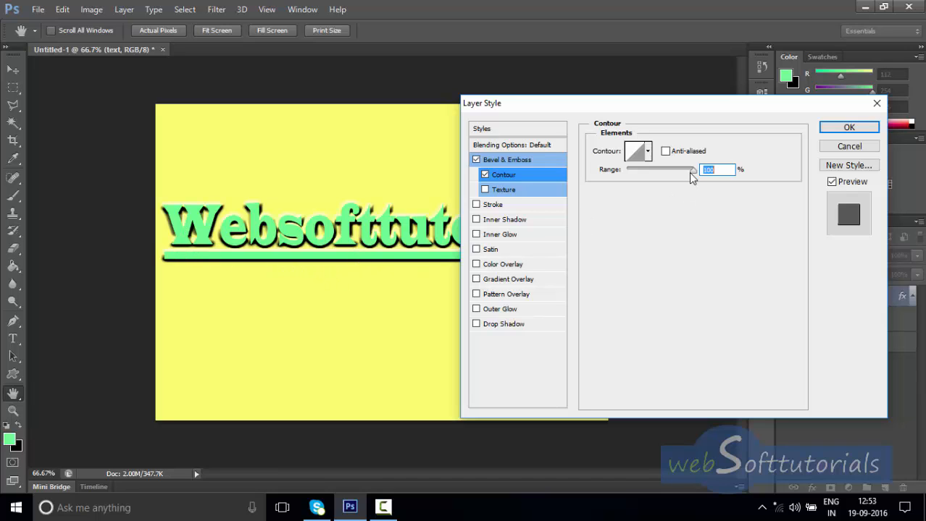
{"action": "left_click_drag", "start_coordinate": [693, 176], "coordinate": [654, 174]}
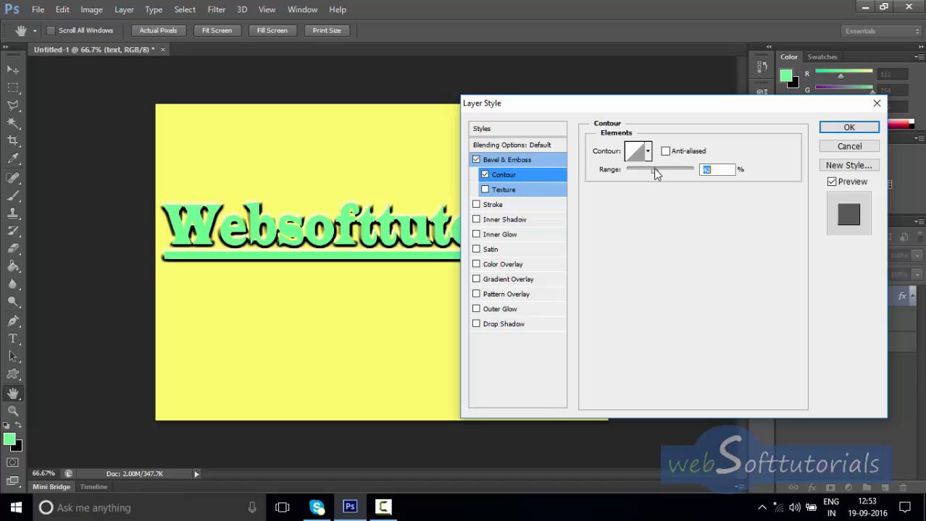
{"action": "left_click", "coordinate": [485, 176]}
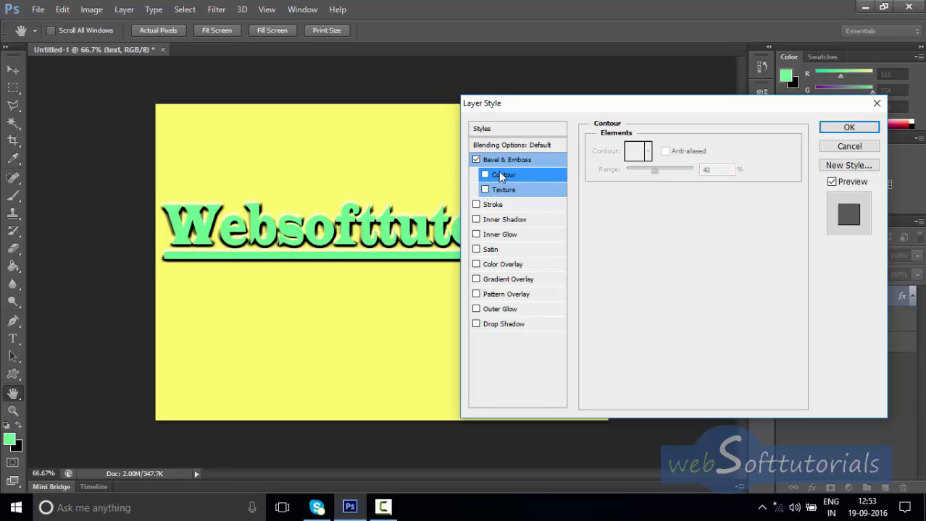
Step: Enable the bevel's Texture option, open its settings, and try every available pattern from Bubbles through to the last, near-white one
{"action": "left_click", "coordinate": [485, 190]}
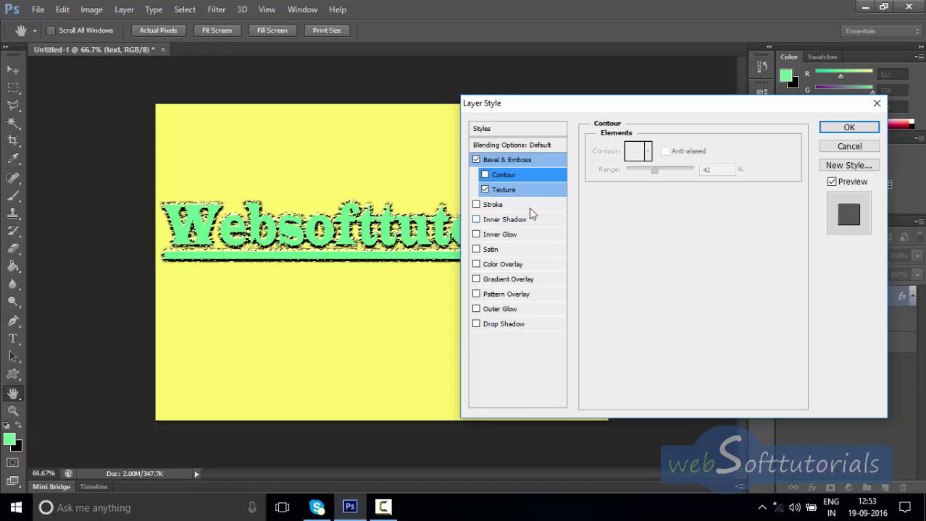
{"action": "left_click", "coordinate": [558, 192]}
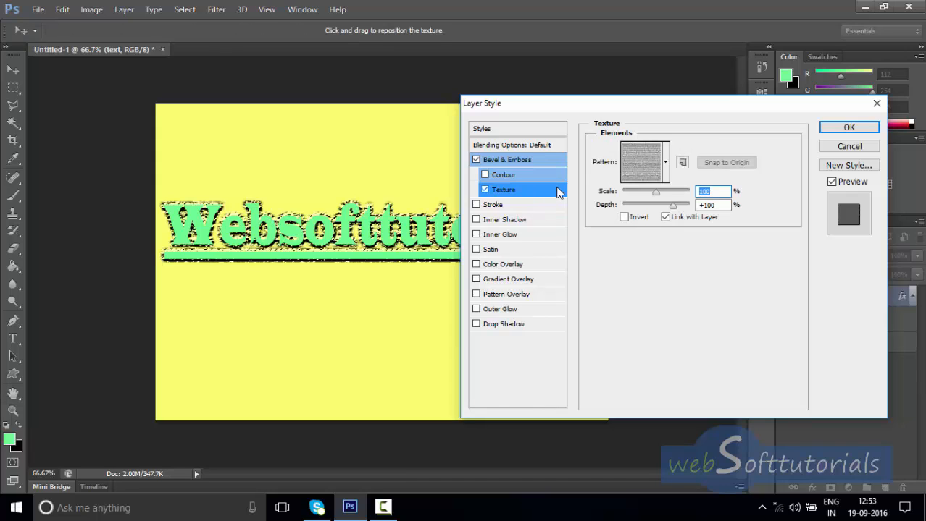
{"action": "left_click", "coordinate": [666, 163]}
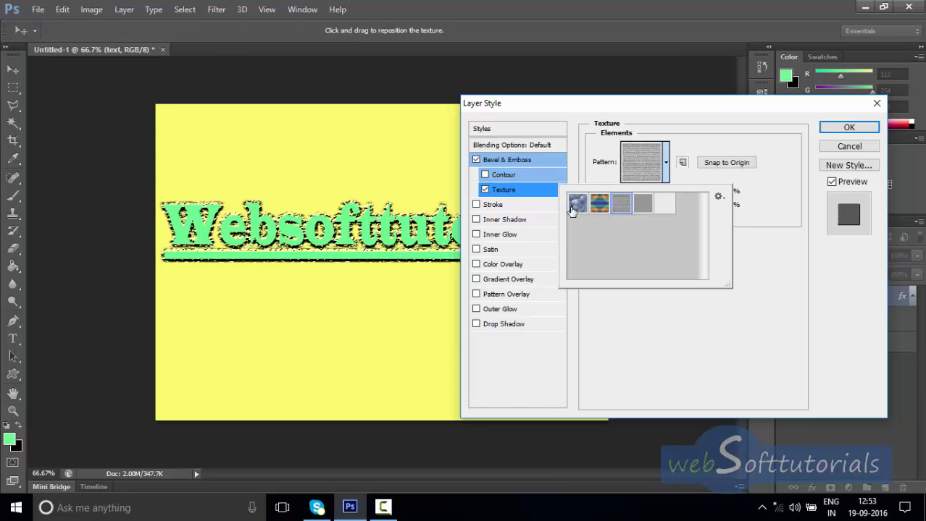
{"action": "left_click", "coordinate": [580, 210]}
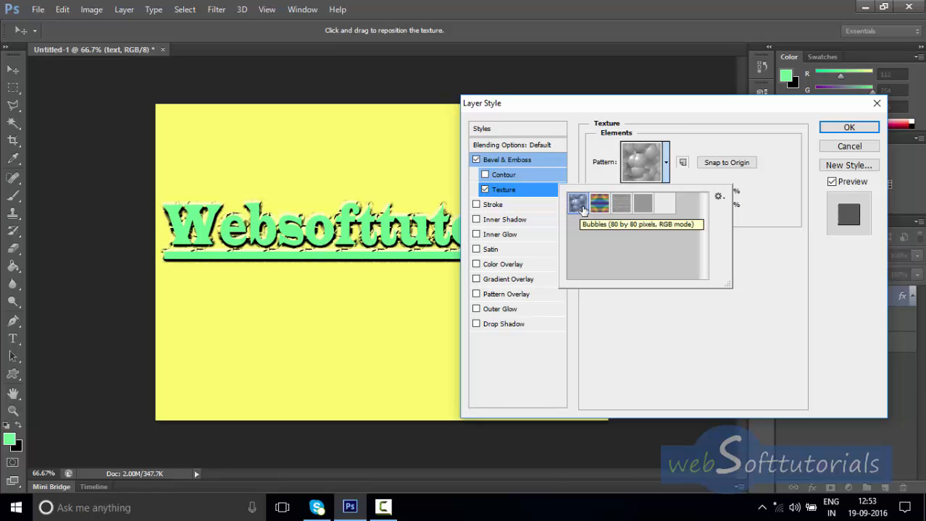
{"action": "left_click", "coordinate": [602, 207]}
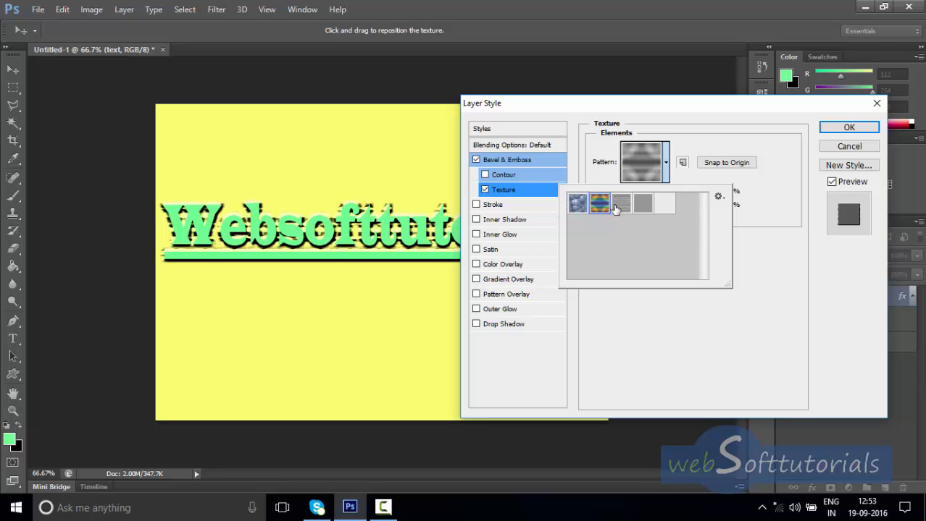
{"action": "left_click", "coordinate": [620, 205]}
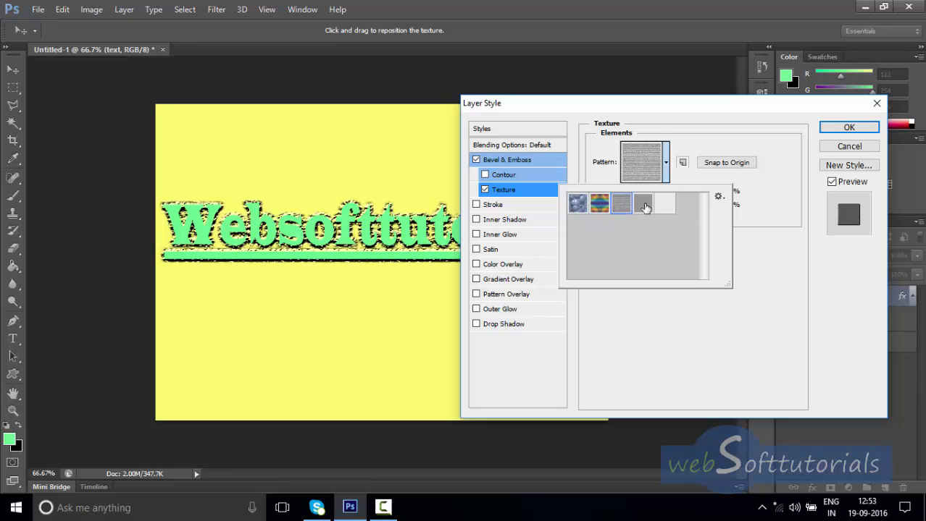
{"action": "left_click", "coordinate": [646, 206]}
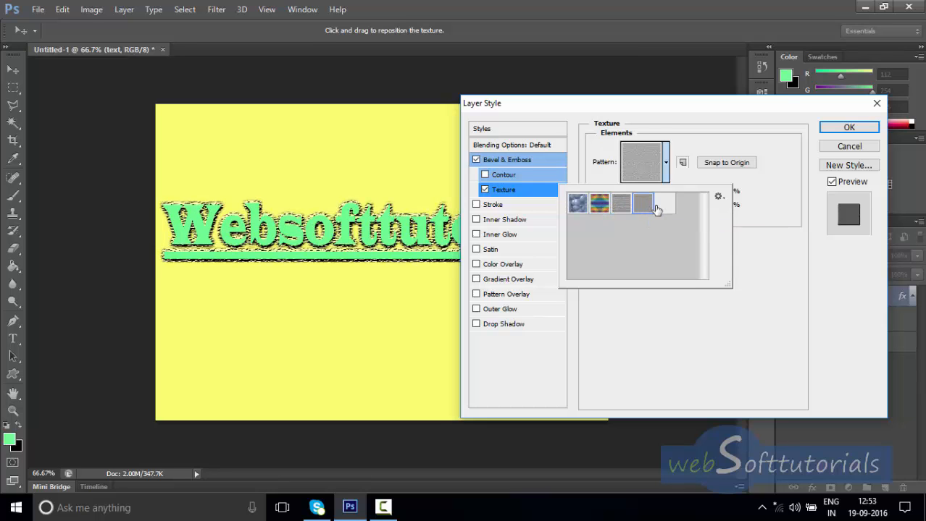
{"action": "left_click", "coordinate": [662, 209]}
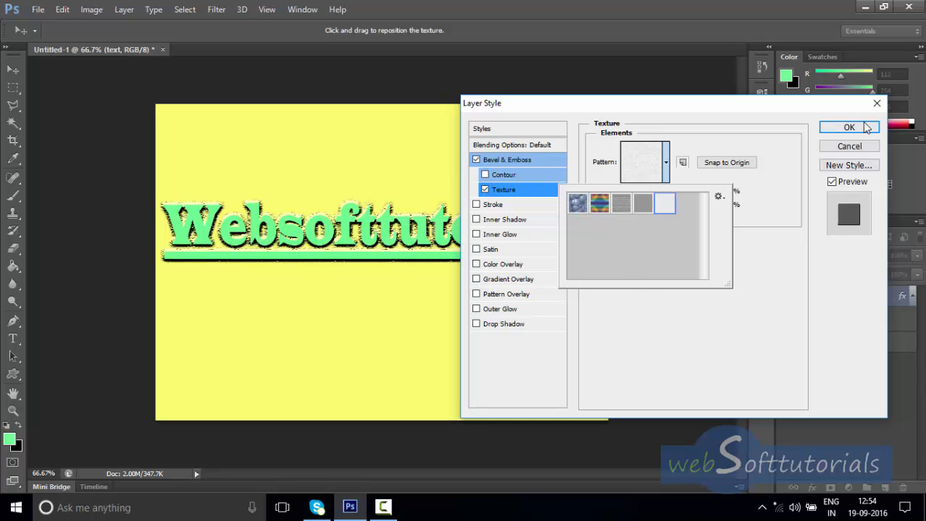
{"action": "left_click", "coordinate": [689, 324]}
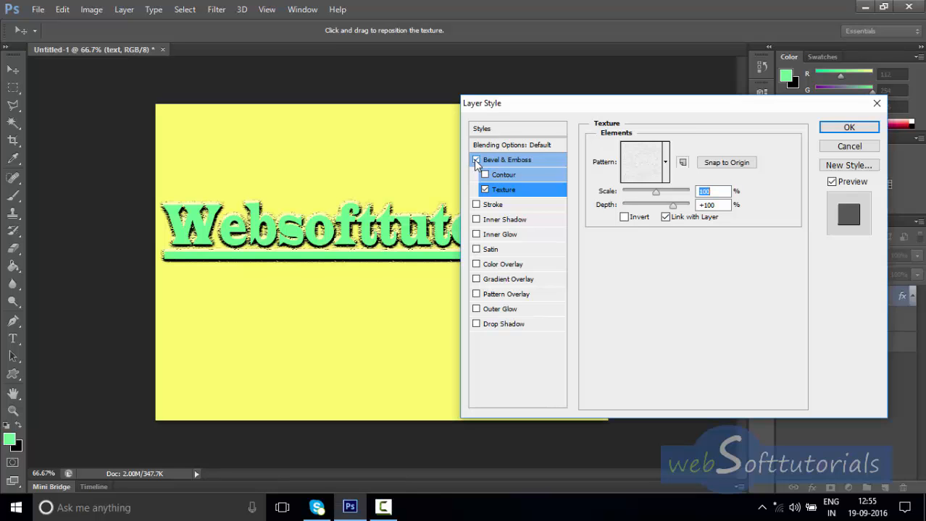
Step: Turn off Texture and Bevel & Emboss, and enable the Stroke effect on the text with its settings open
{"action": "left_click", "coordinate": [484, 190]}
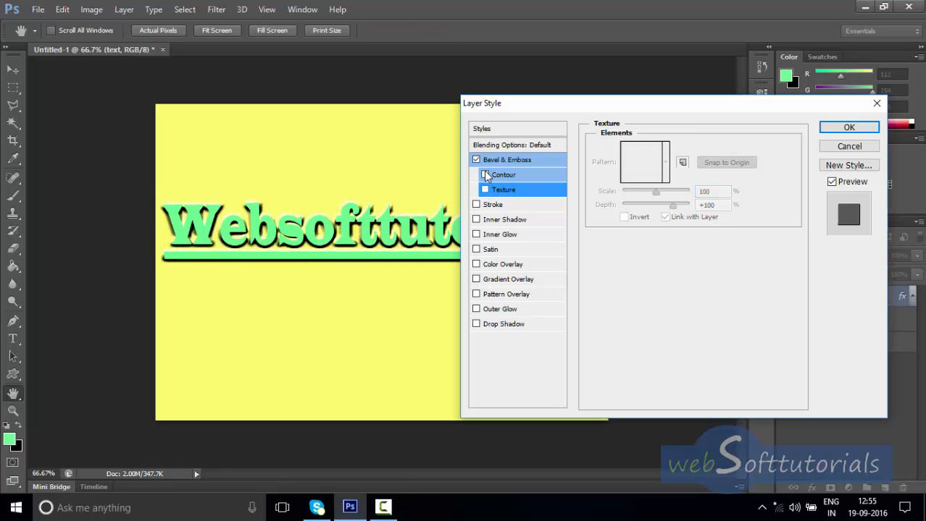
{"action": "left_click", "coordinate": [476, 160]}
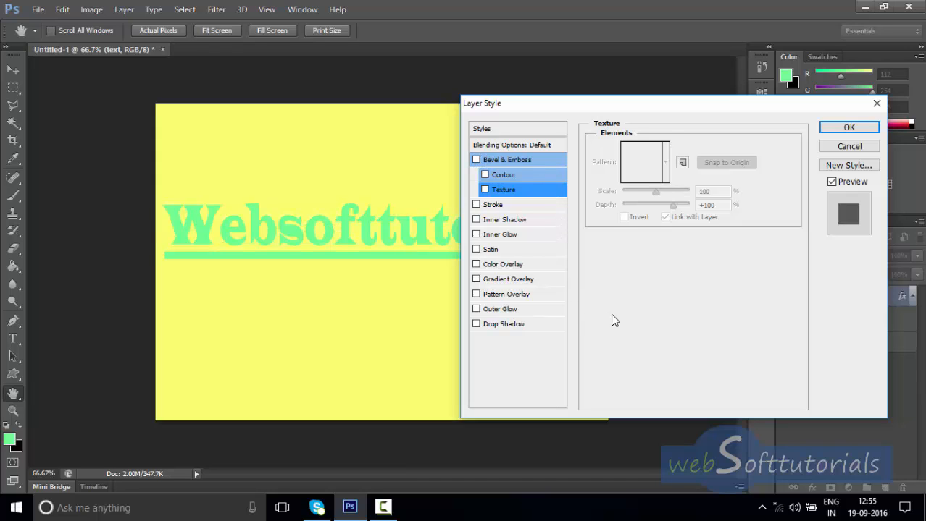
{"action": "left_click", "coordinate": [476, 205]}
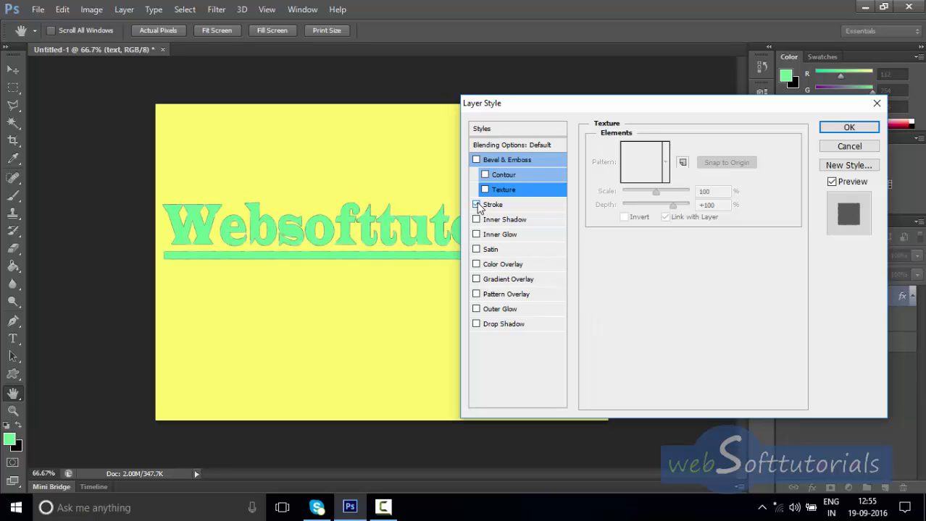
{"action": "left_click", "coordinate": [477, 206]}
{"action": "left_click", "coordinate": [544, 205]}
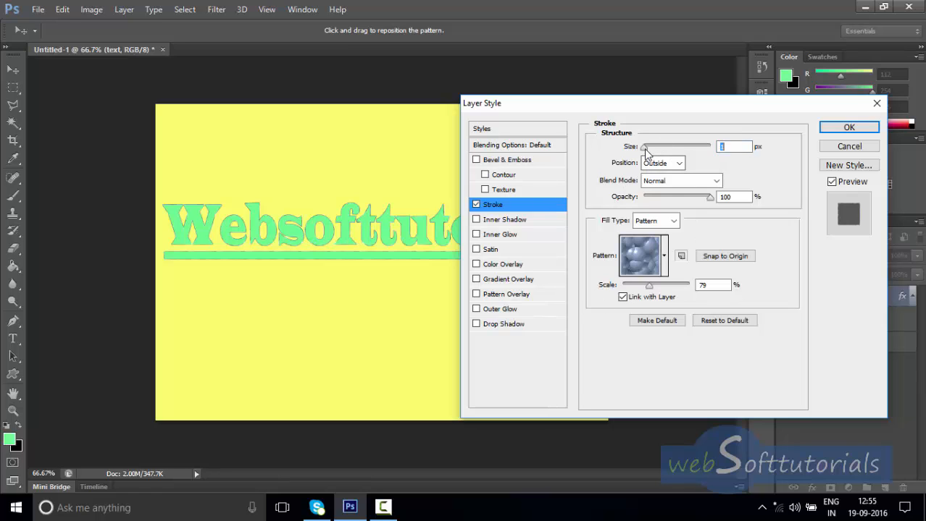
Step: Change the stroke's fill type from Pattern to Color, trying a 5 px size and then setting 16 px
{"action": "mouse_move", "coordinate": [644, 147]}
{"action": "left_mouse_down"}
{"action": "mouse_move", "coordinate": [701, 147]}
{"action": "mouse_move", "coordinate": [647, 149]}
{"action": "left_mouse_up"}
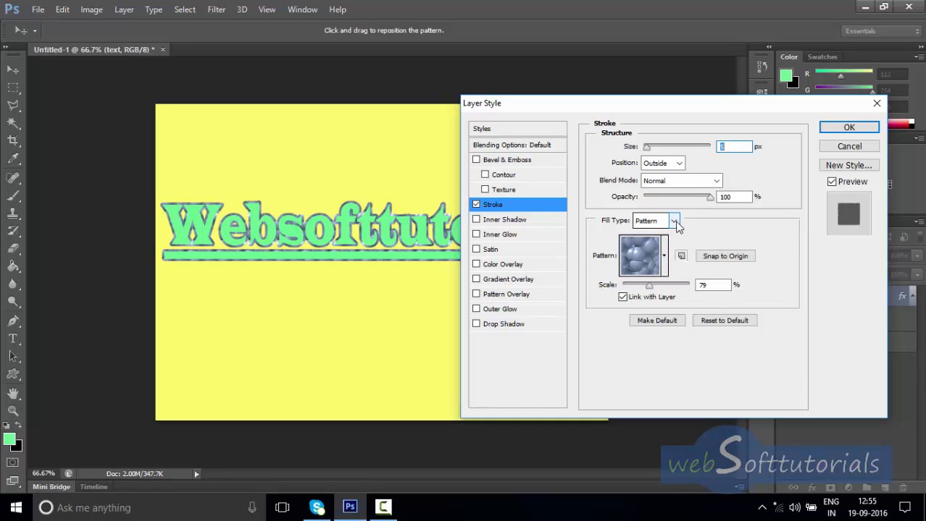
{"action": "left_click", "coordinate": [654, 221]}
{"action": "left_click", "coordinate": [657, 239]}
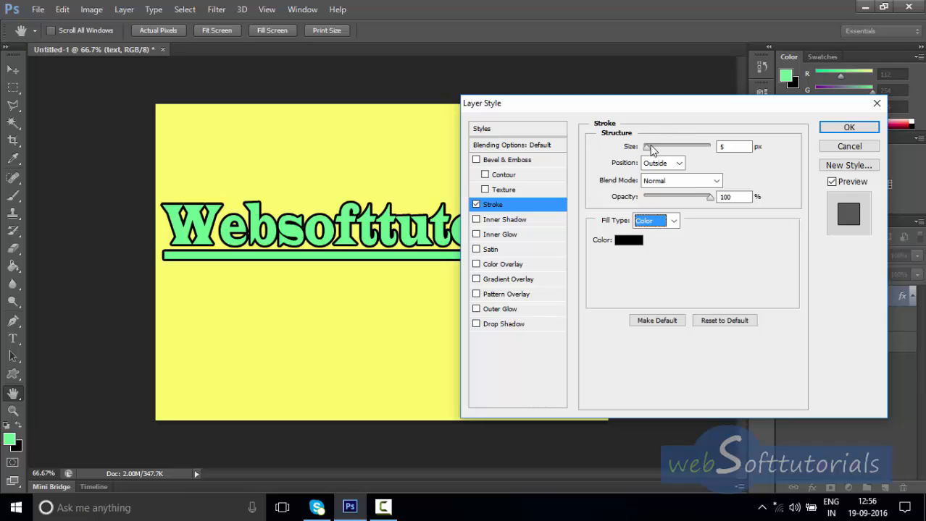
{"action": "mouse_move", "coordinate": [646, 148]}
{"action": "left_mouse_down"}
{"action": "mouse_move", "coordinate": [671, 150]}
{"action": "mouse_move", "coordinate": [652, 150]}
{"action": "left_mouse_up"}
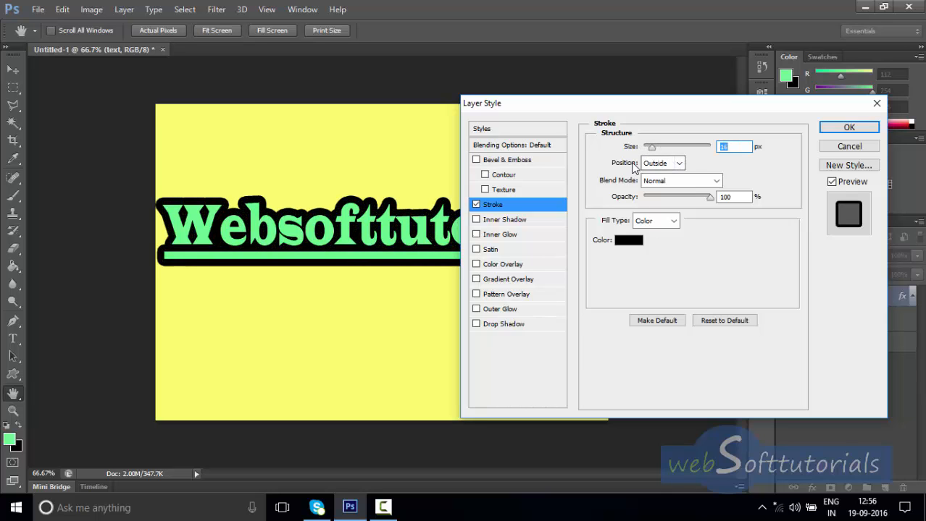
Step: Try the Inside and Center positions for the 16 px stroke on the text
{"action": "left_click", "coordinate": [675, 165]}
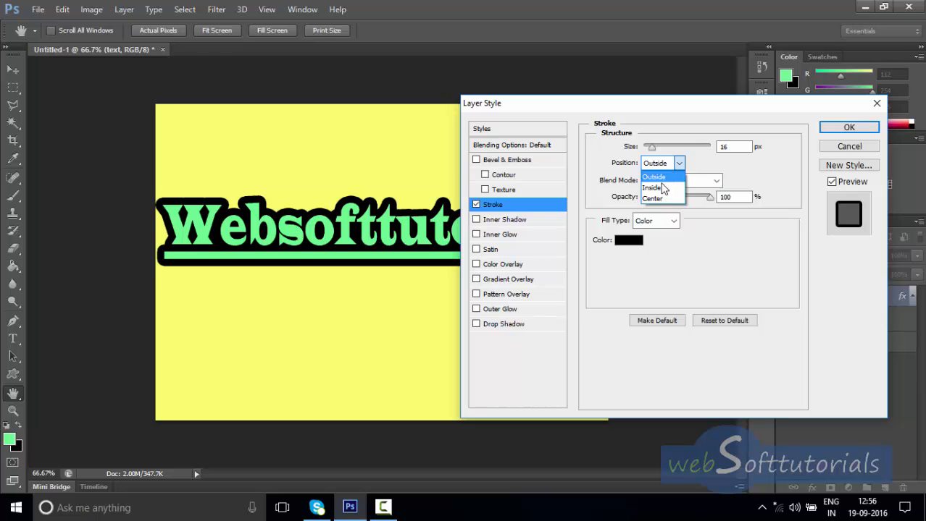
{"action": "left_click", "coordinate": [661, 186]}
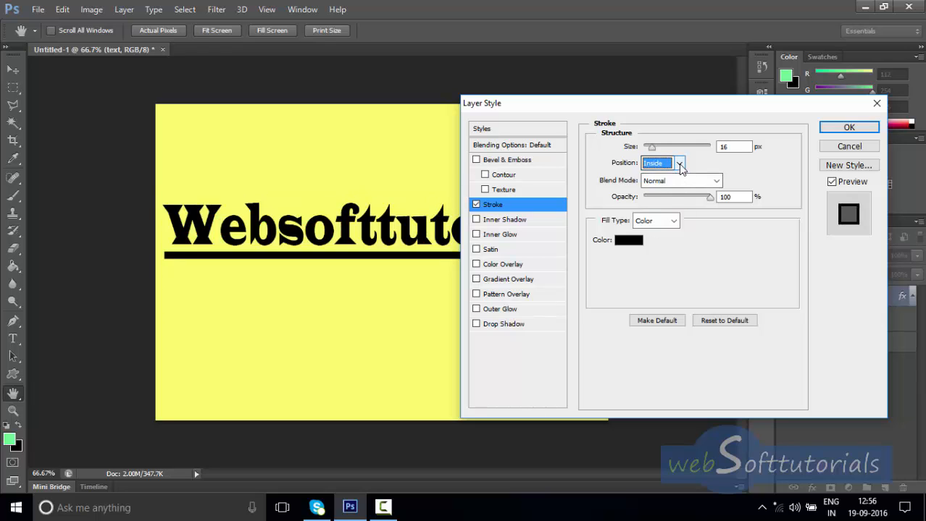
{"action": "left_click", "coordinate": [678, 163]}
{"action": "left_click", "coordinate": [671, 199]}
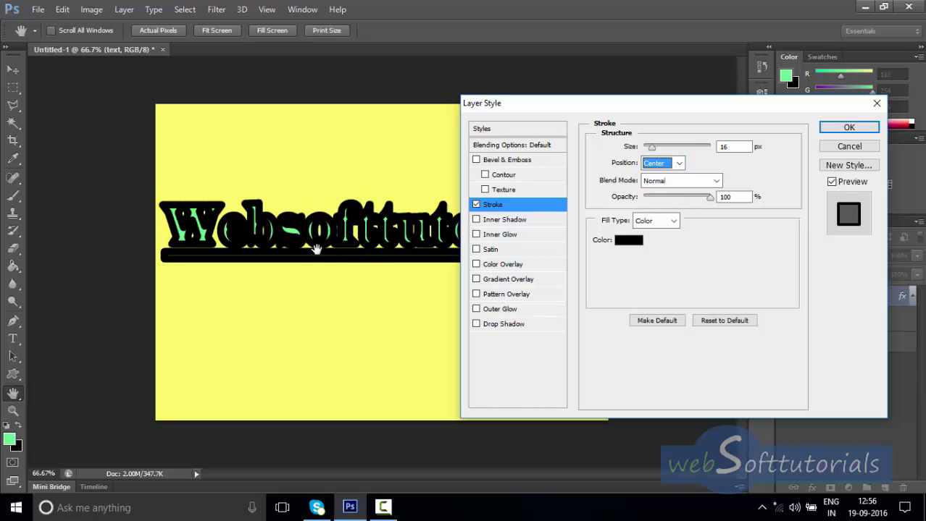
Step: Set the stroke's size to 8 px, try the Inside position, and set it to Outside with the blend mode on Normal
{"action": "left_click_drag", "start_coordinate": [652, 147], "coordinate": [649, 148]}
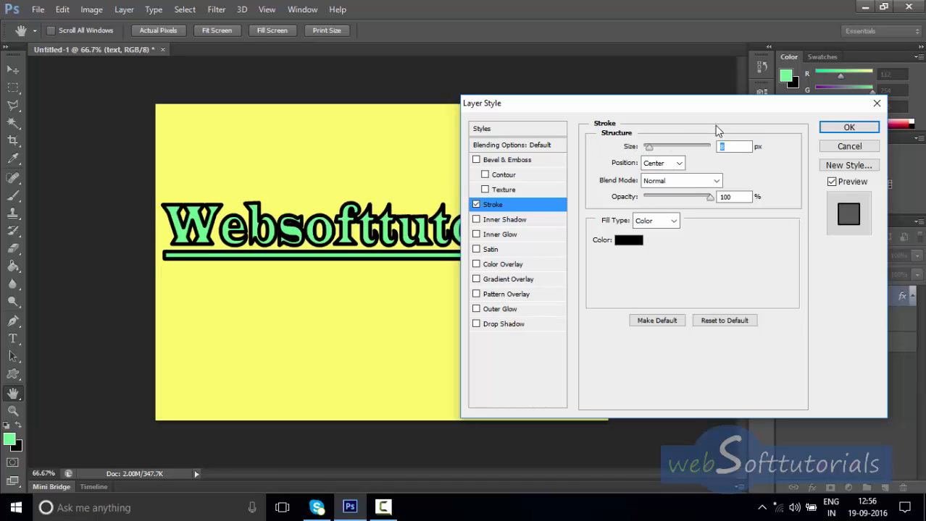
{"action": "left_click", "coordinate": [678, 163]}
{"action": "left_click", "coordinate": [656, 187]}
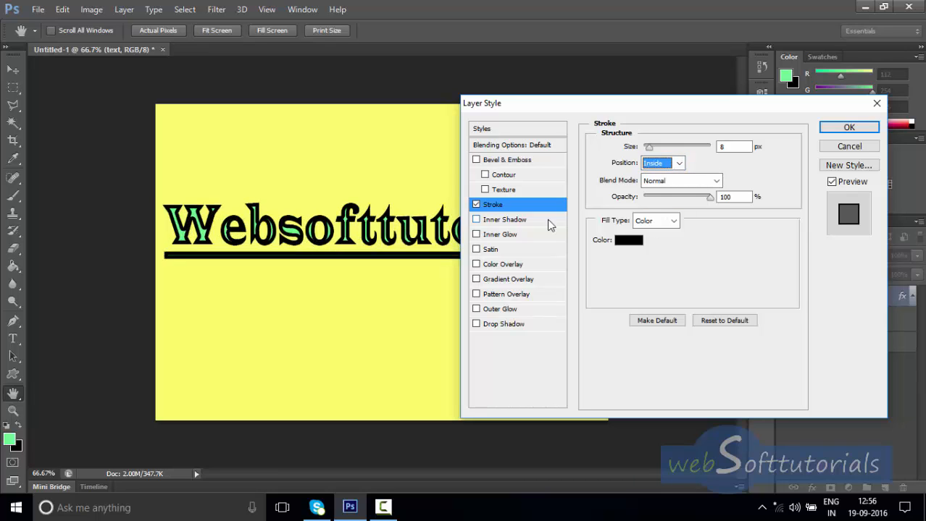
{"action": "left_click", "coordinate": [679, 163]}
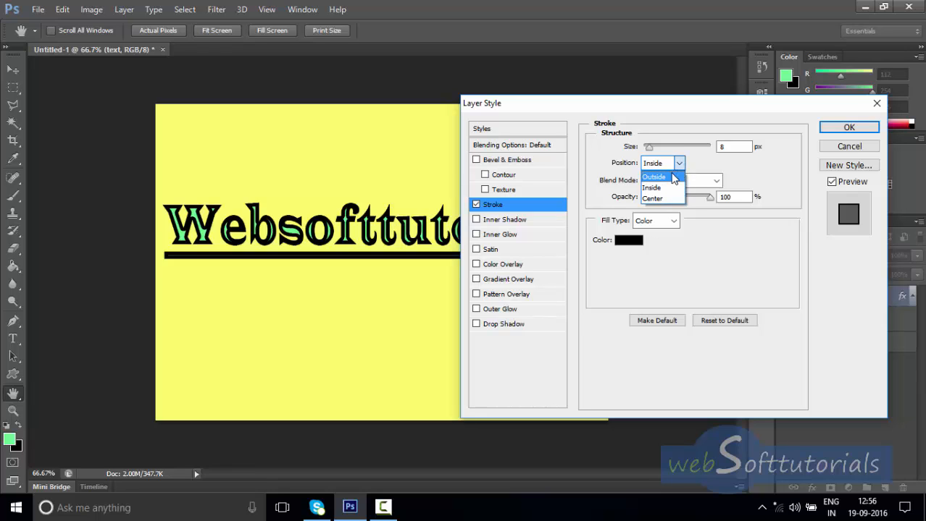
{"action": "left_click", "coordinate": [672, 177]}
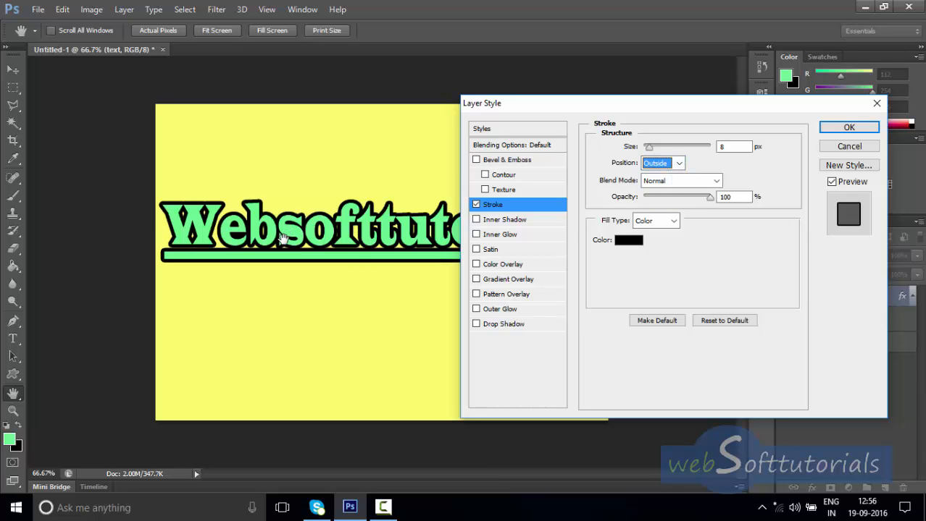
{"action": "left_click", "coordinate": [716, 181]}
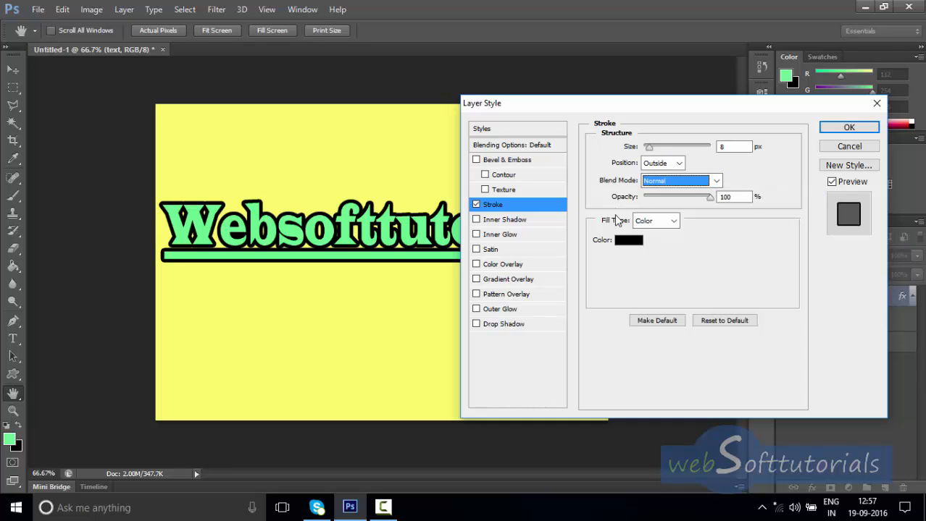
Step: Keep the stroke's fill type on Color, try blue (4056f8) and orange (f1a604), and set the stroke colour to red (f10404)
{"action": "left_click", "coordinate": [674, 223]}
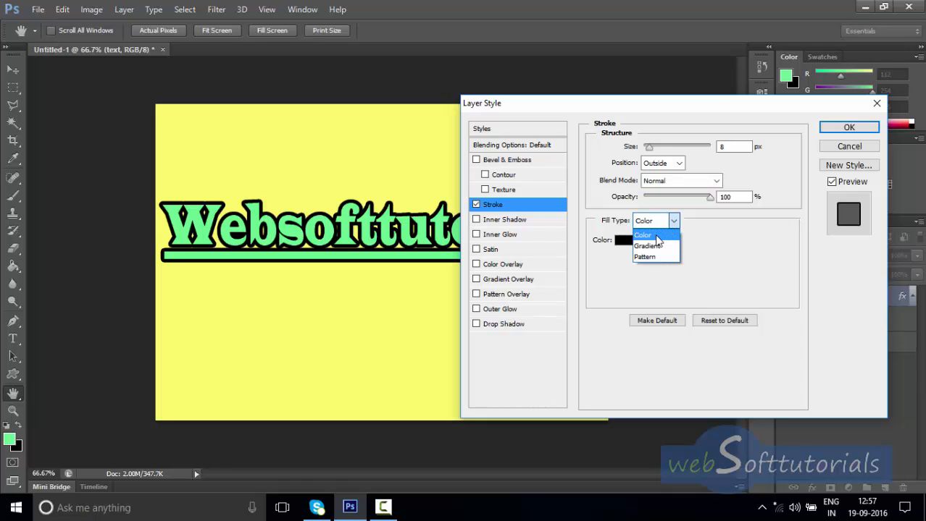
{"action": "left_click", "coordinate": [644, 236]}
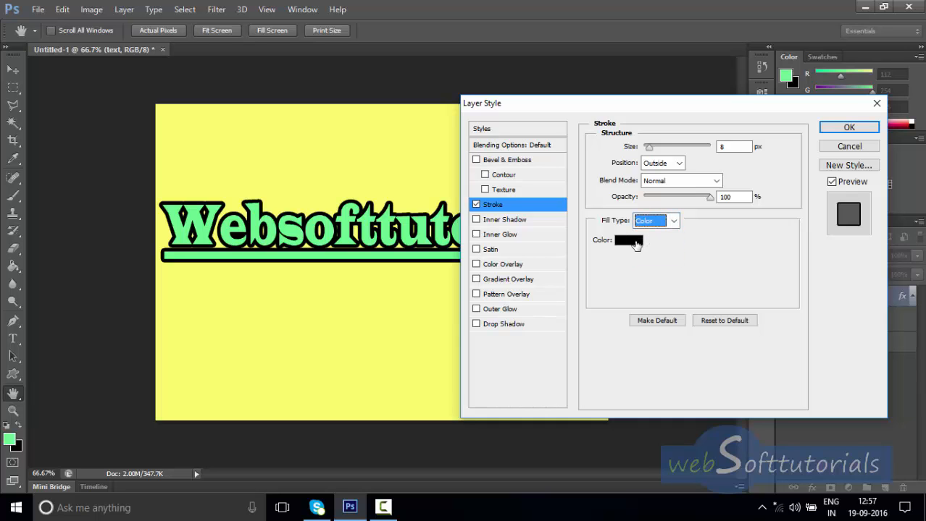
{"action": "left_click", "coordinate": [636, 245]}
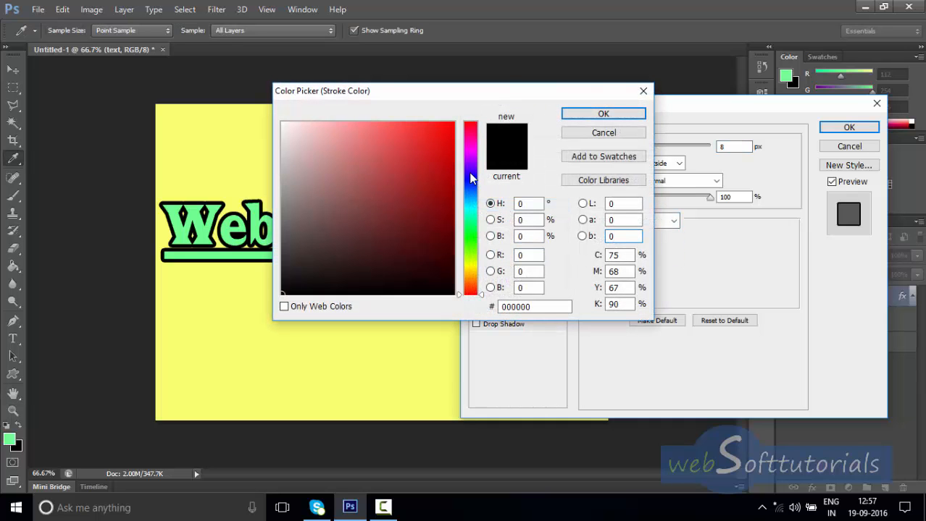
{"action": "mouse_move", "coordinate": [470, 172]}
{"action": "left_mouse_down"}
{"action": "mouse_move", "coordinate": [468, 156]}
{"action": "mouse_move", "coordinate": [468, 249]}
{"action": "mouse_move", "coordinate": [478, 186]}
{"action": "mouse_move", "coordinate": [432, 135]}
{"action": "mouse_move", "coordinate": [409, 127]}
{"action": "left_mouse_up"}
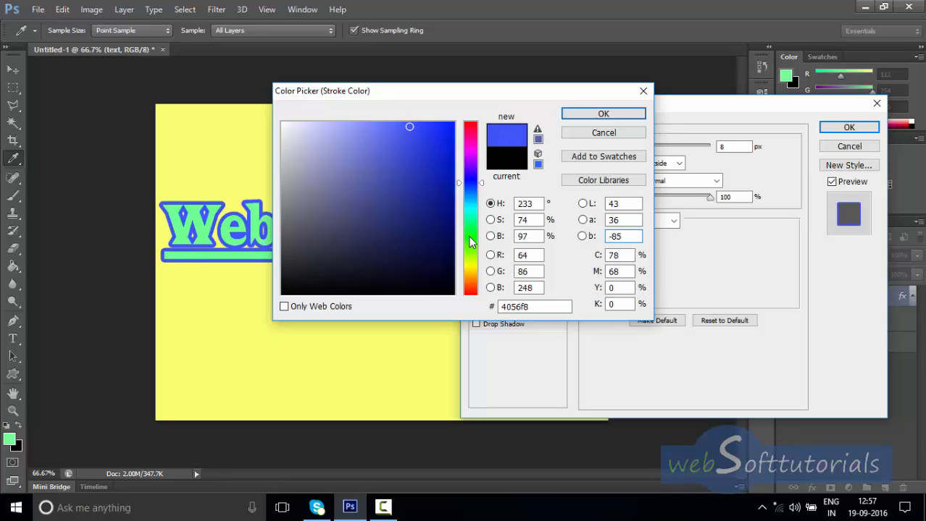
{"action": "mouse_move", "coordinate": [469, 242]}
{"action": "left_mouse_down"}
{"action": "mouse_move", "coordinate": [470, 293]}
{"action": "mouse_move", "coordinate": [471, 275]}
{"action": "left_mouse_up"}
{"action": "left_click", "coordinate": [450, 131]}
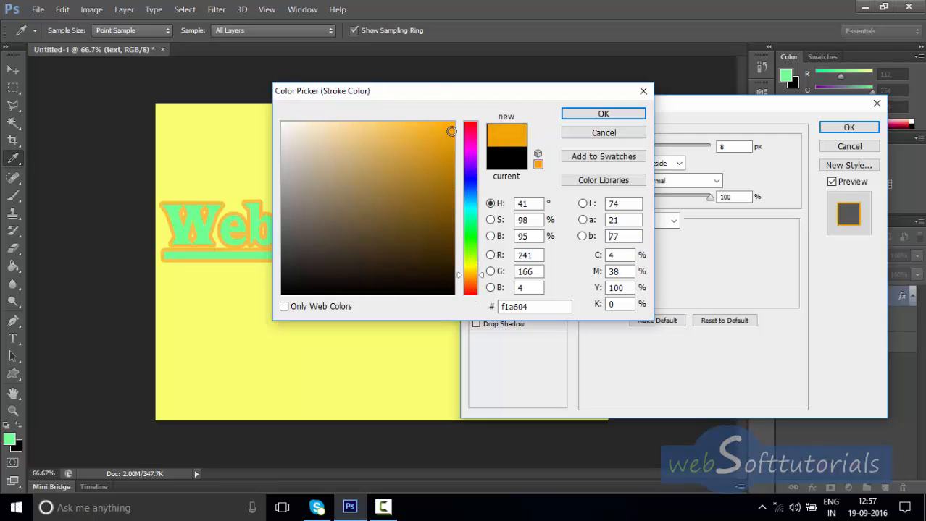
{"action": "left_click_drag", "start_coordinate": [471, 145], "coordinate": [470, 121]}
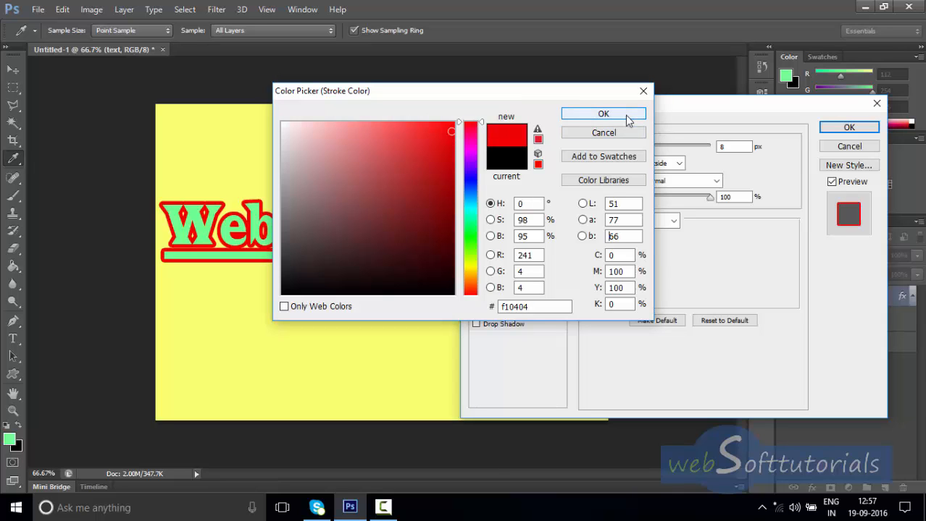
{"action": "left_click", "coordinate": [604, 115]}
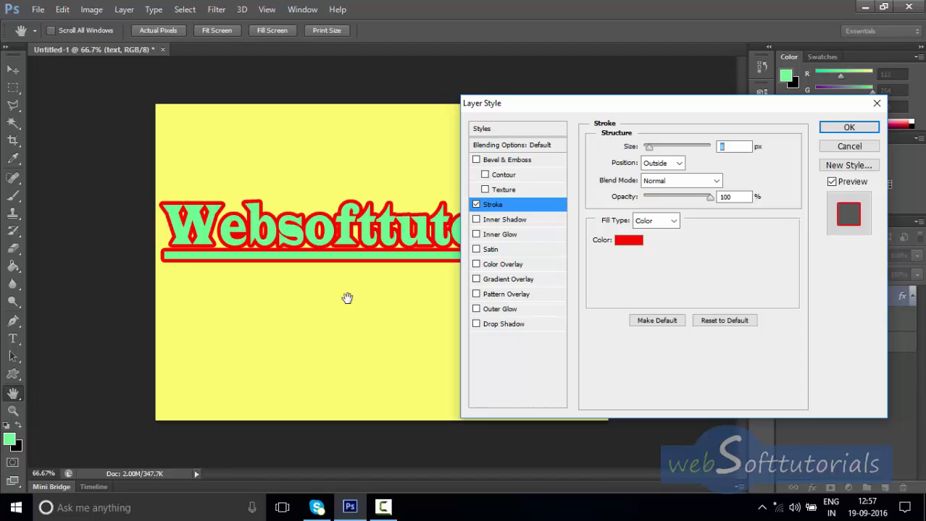
Step: Switch the stroke's fill type to Gradient and look at the gradient presets without choosing one
{"action": "left_click", "coordinate": [672, 225]}
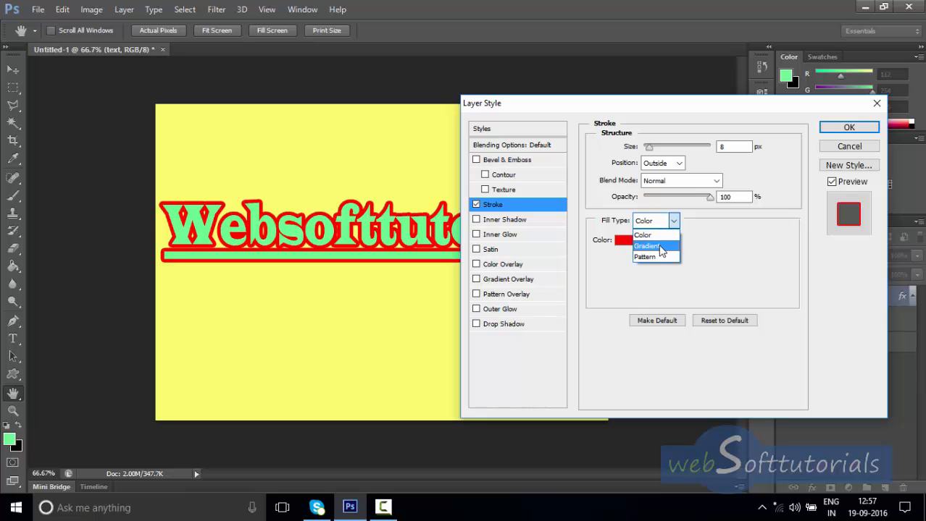
{"action": "left_click", "coordinate": [661, 250]}
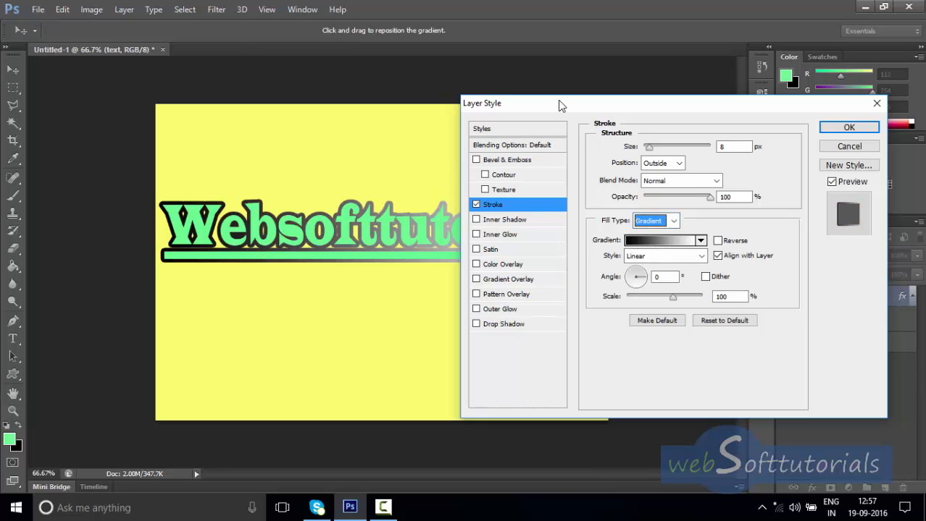
{"action": "left_click_drag", "start_coordinate": [558, 109], "coordinate": [647, 93]}
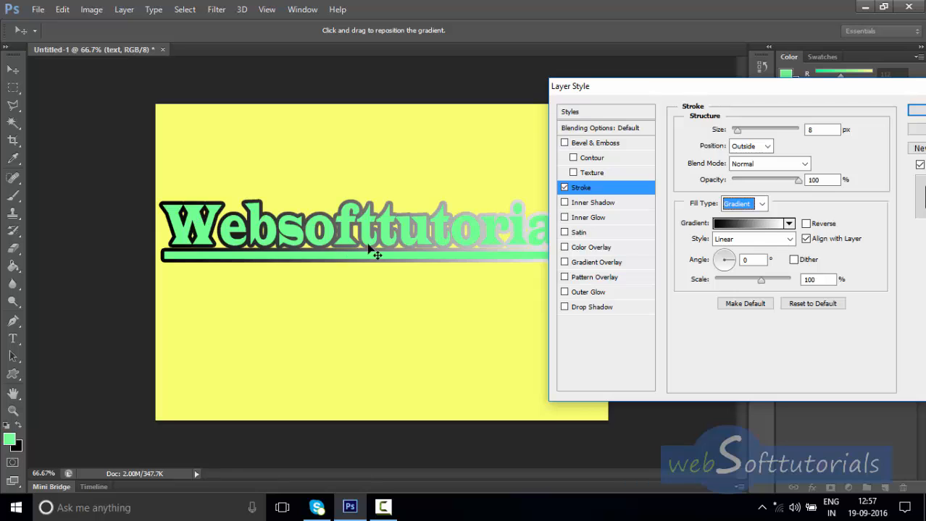
{"action": "left_click", "coordinate": [785, 224]}
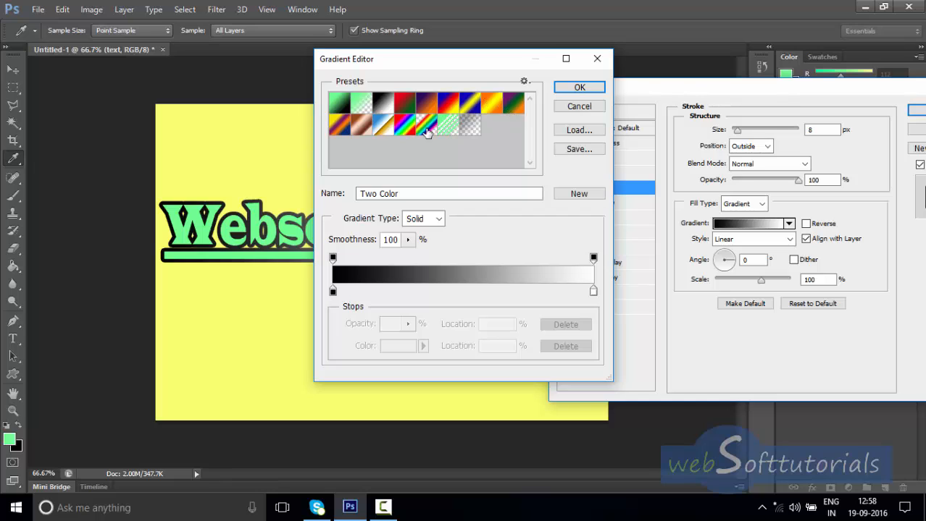
{"action": "left_click", "coordinate": [587, 106]}
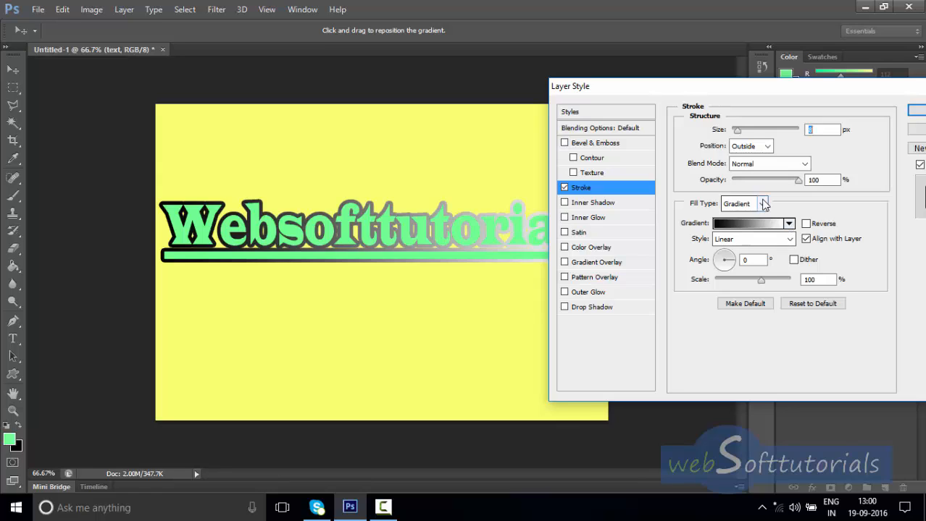
Step: Change the stroke's fill type to Pattern, try the available patterns one after another, and choose Bubbles again
{"action": "left_click", "coordinate": [762, 203]}
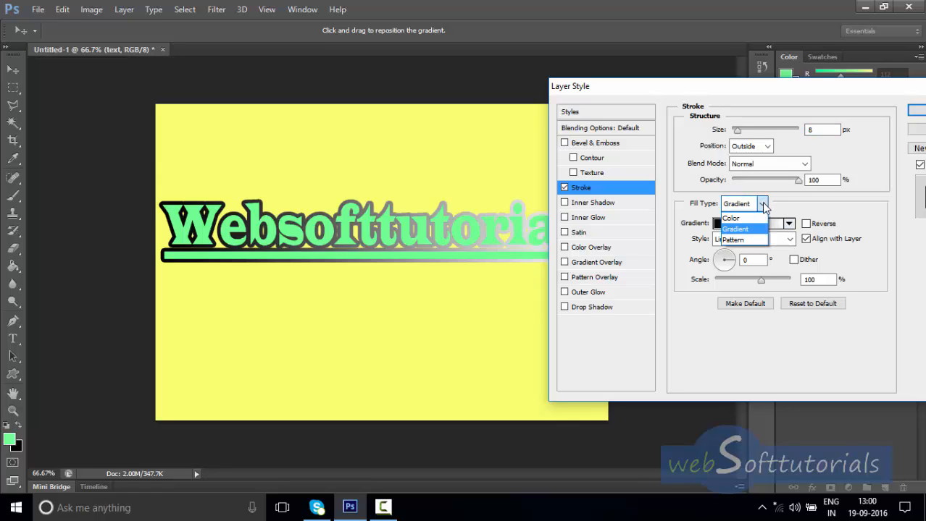
{"action": "left_click", "coordinate": [749, 244]}
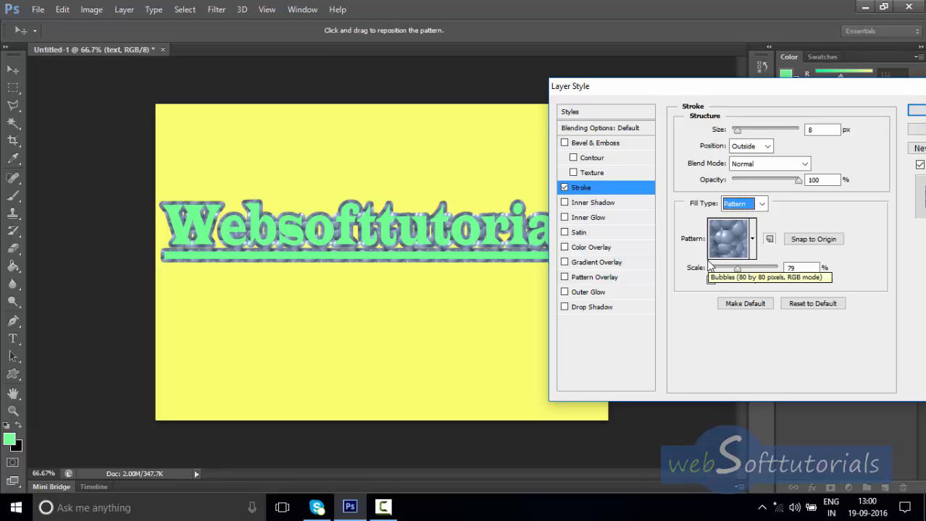
{"action": "left_click", "coordinate": [753, 240]}
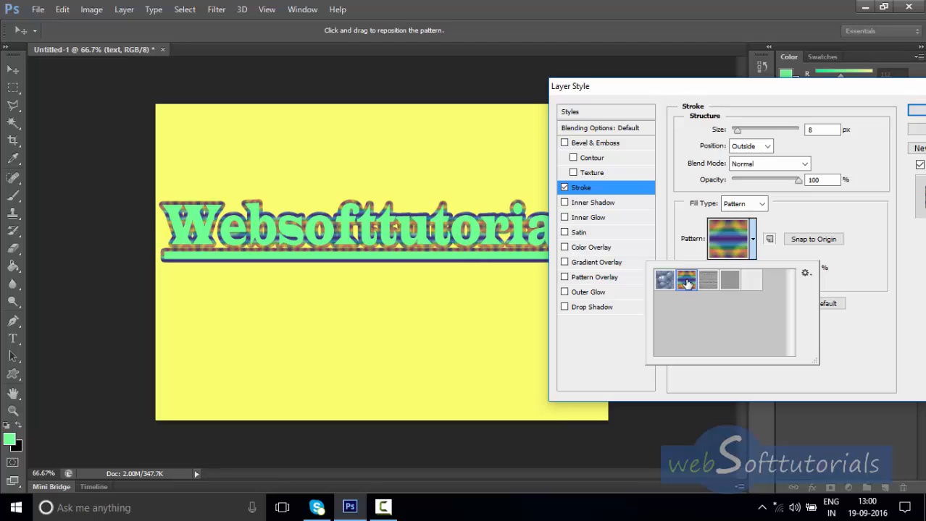
{"action": "left_click", "coordinate": [710, 281]}
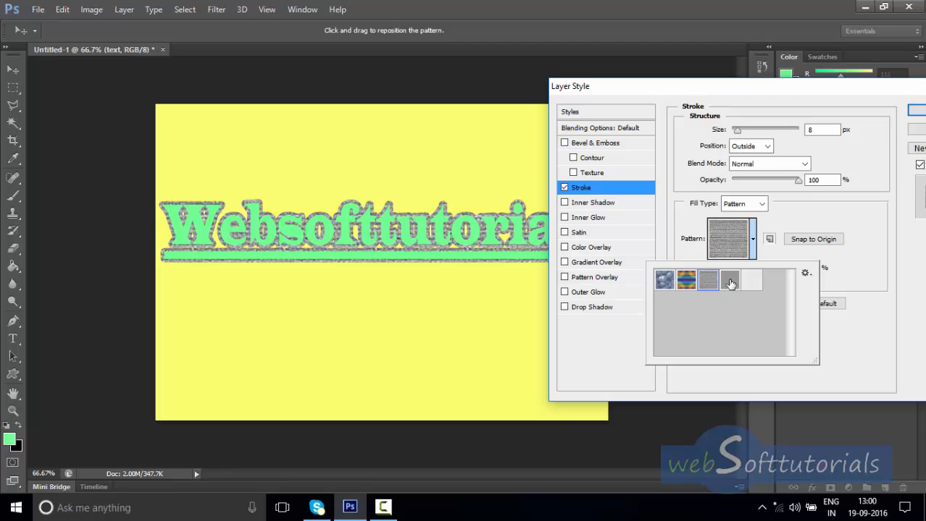
{"action": "left_click", "coordinate": [730, 281]}
{"action": "left_click", "coordinate": [753, 281]}
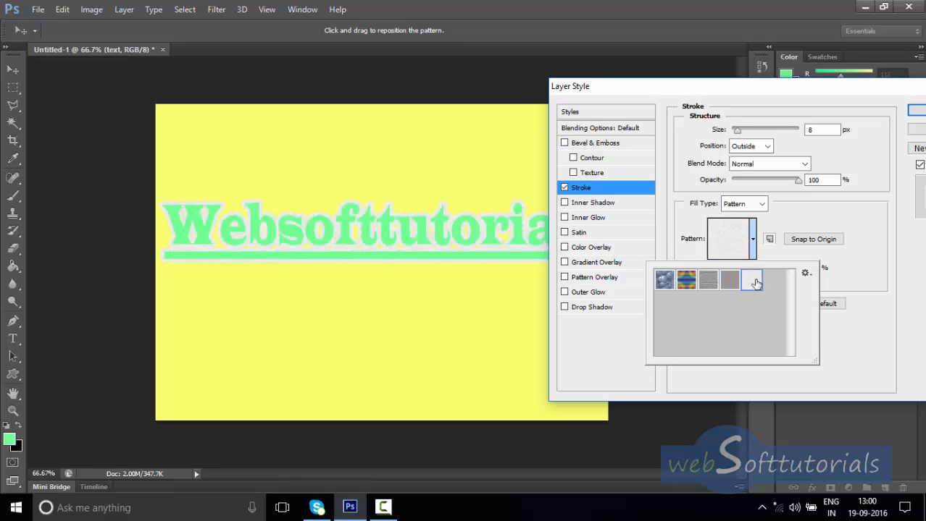
{"action": "left_click", "coordinate": [665, 280]}
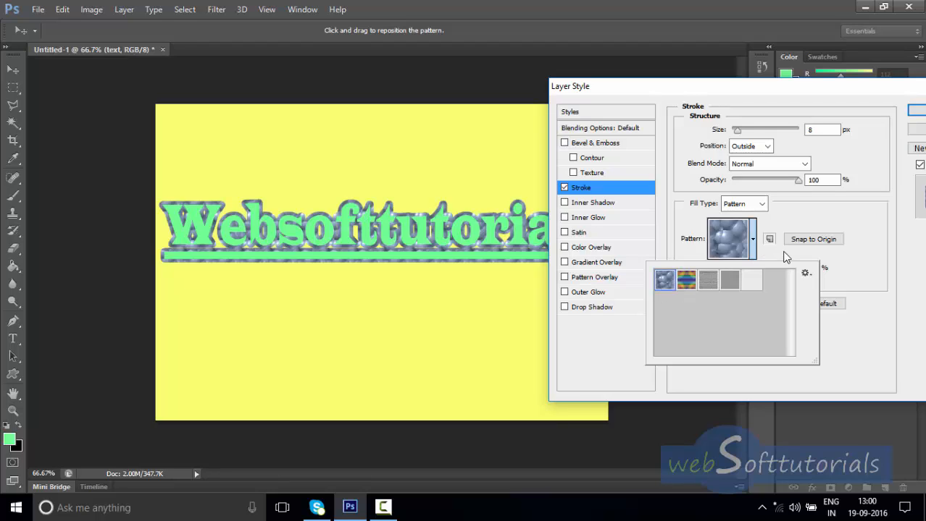
{"action": "left_click", "coordinate": [785, 254]}
Step: Keep the stroke's fill type on Pattern and set the pattern scale to 85%
{"action": "left_click", "coordinate": [761, 205]}
{"action": "left_click", "coordinate": [701, 271]}
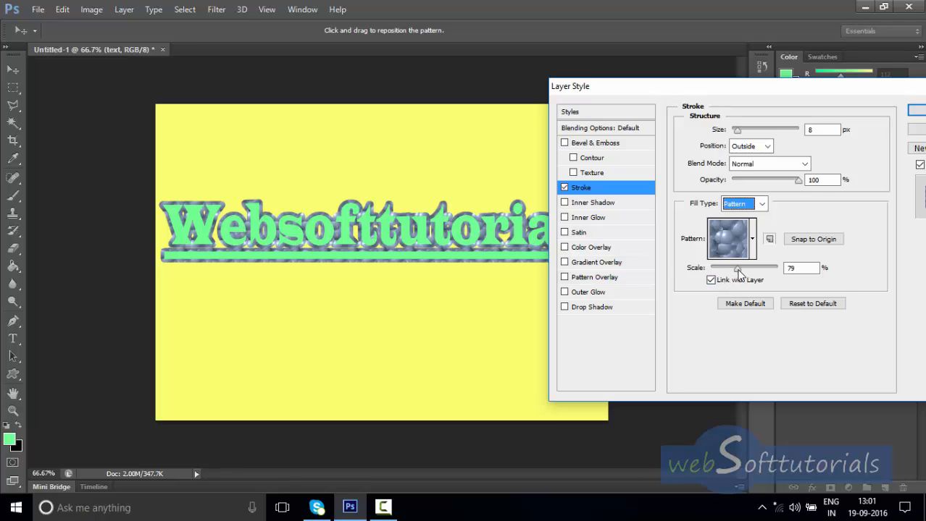
{"action": "mouse_move", "coordinate": [738, 270]}
{"action": "left_mouse_down"}
{"action": "mouse_move", "coordinate": [718, 271]}
{"action": "mouse_move", "coordinate": [754, 269]}
{"action": "mouse_move", "coordinate": [739, 270]}
{"action": "left_mouse_up"}
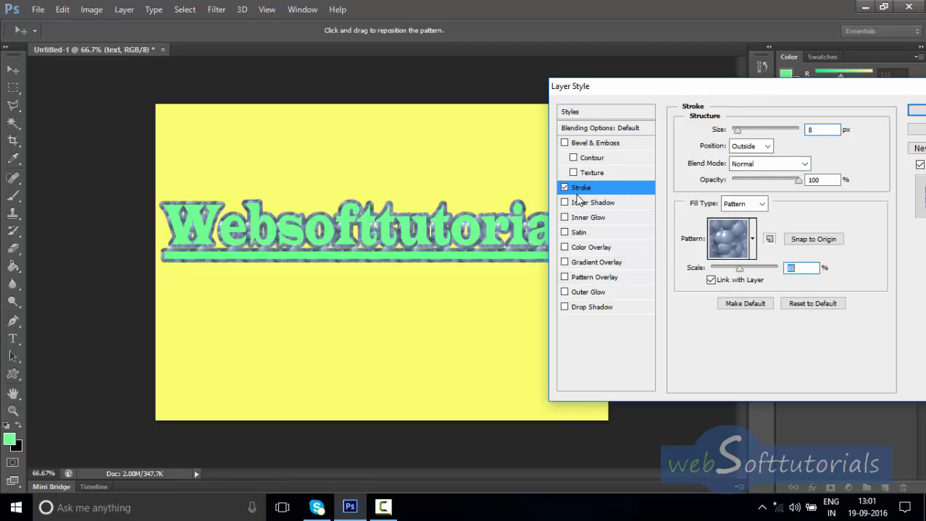
{"action": "left_click_drag", "start_coordinate": [717, 97], "coordinate": [675, 85]}
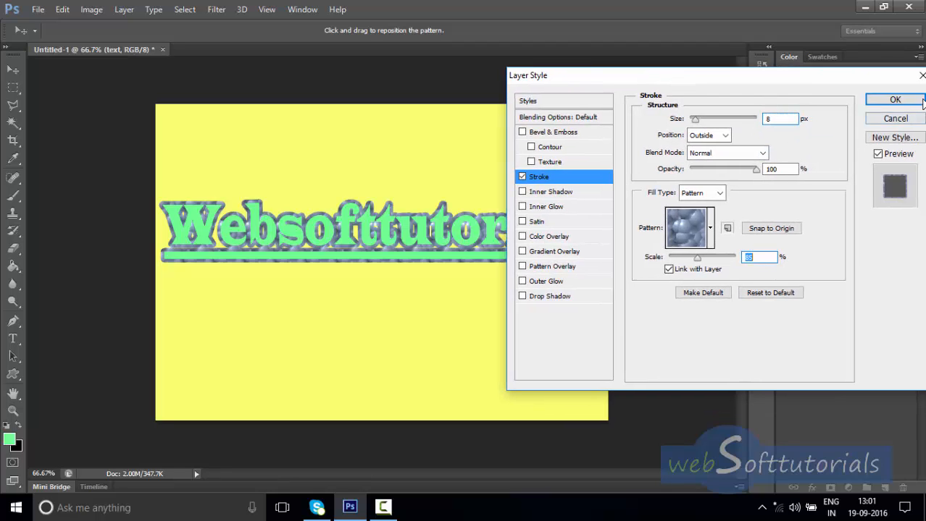
Step: Turn off the Stroke effect and enable Satin on the text with its settings open
{"action": "left_click", "coordinate": [523, 177]}
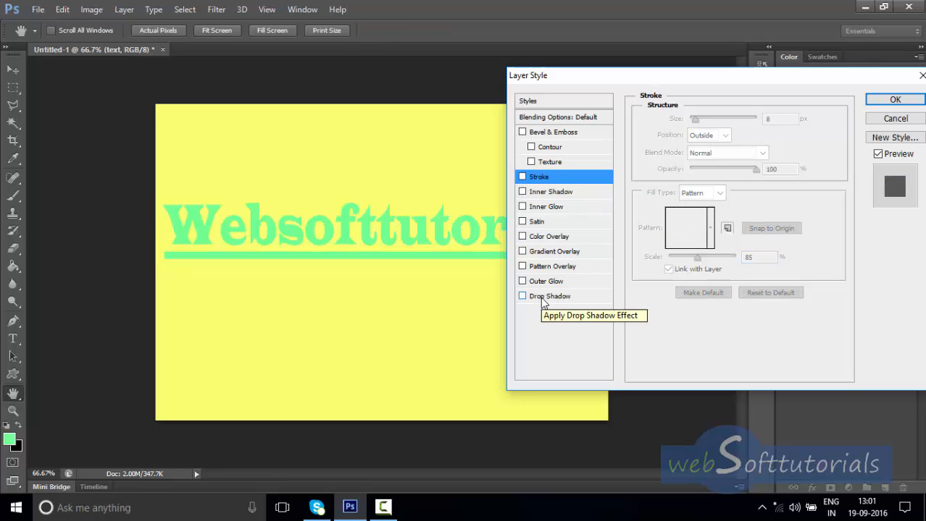
{"action": "left_click", "coordinate": [523, 221]}
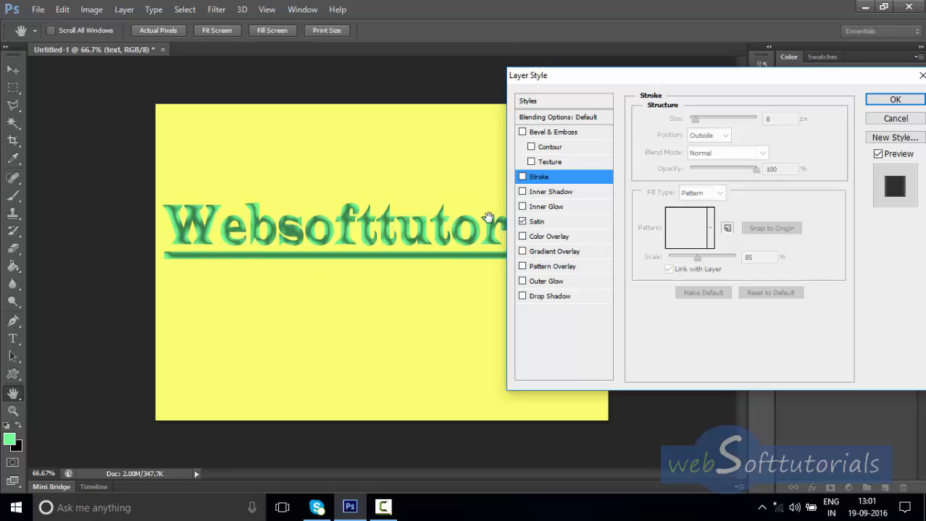
{"action": "left_click", "coordinate": [588, 228]}
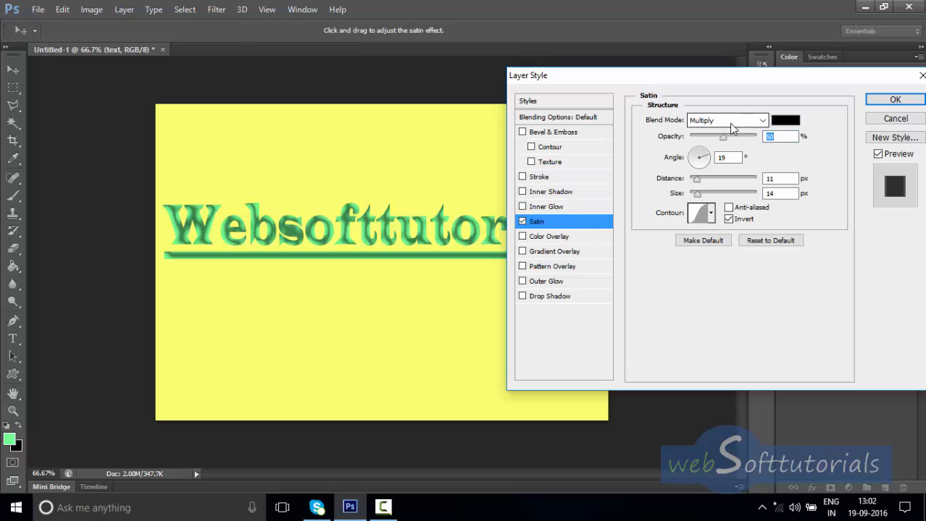
Step: Try Satin with Normal blend mode, 59% opacity, 69° angle, 5 px distance and 0 px size, and turn the effect off
{"action": "left_click", "coordinate": [730, 121]}
{"action": "left_click", "coordinate": [723, 137]}
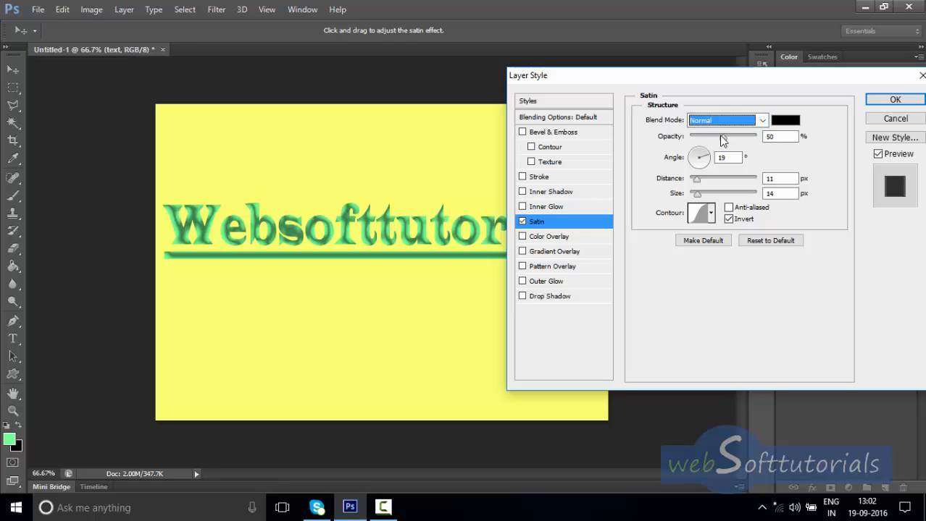
{"action": "mouse_move", "coordinate": [723, 139]}
{"action": "left_mouse_down"}
{"action": "mouse_move", "coordinate": [746, 140]}
{"action": "mouse_move", "coordinate": [712, 141]}
{"action": "mouse_move", "coordinate": [740, 140]}
{"action": "mouse_move", "coordinate": [717, 142]}
{"action": "mouse_move", "coordinate": [729, 141]}
{"action": "mouse_move", "coordinate": [690, 163]}
{"action": "mouse_move", "coordinate": [702, 155]}
{"action": "mouse_move", "coordinate": [703, 178]}
{"action": "mouse_move", "coordinate": [693, 179]}
{"action": "mouse_move", "coordinate": [707, 195]}
{"action": "mouse_move", "coordinate": [685, 196]}
{"action": "left_mouse_up"}
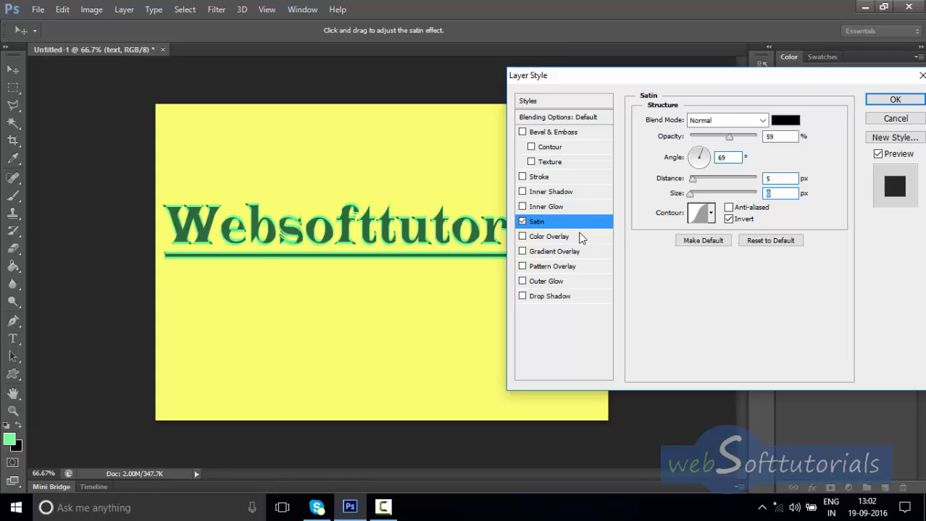
{"action": "left_click", "coordinate": [522, 222]}
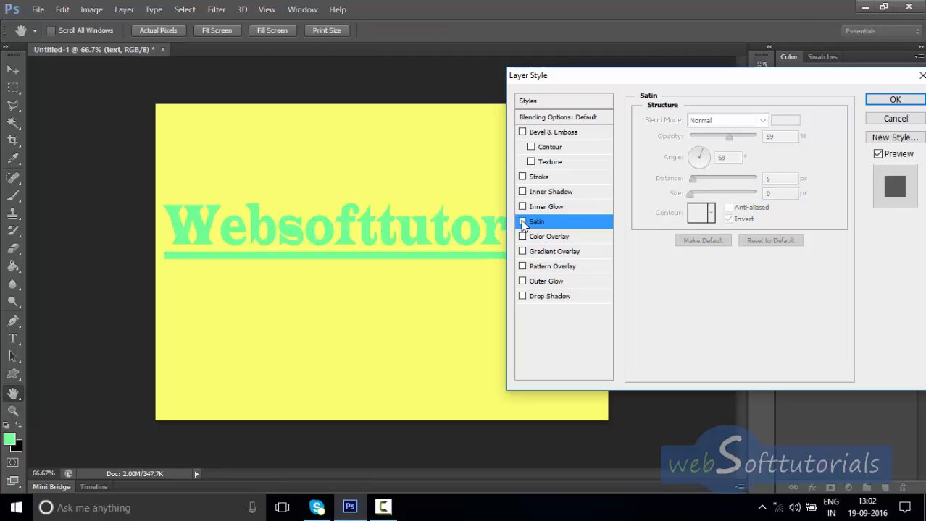
{"action": "left_click", "coordinate": [522, 222]}
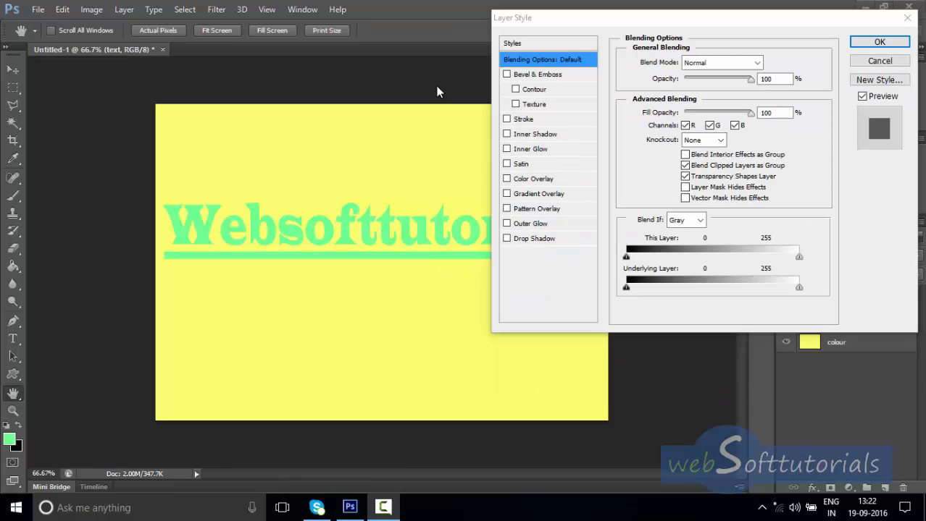
Step: Visit the Color Overlay settings, leave that effect off, and enable Gradient Overlay on the text with its settings open
{"action": "left_click", "coordinate": [528, 178]}
{"action": "left_click", "coordinate": [507, 194]}
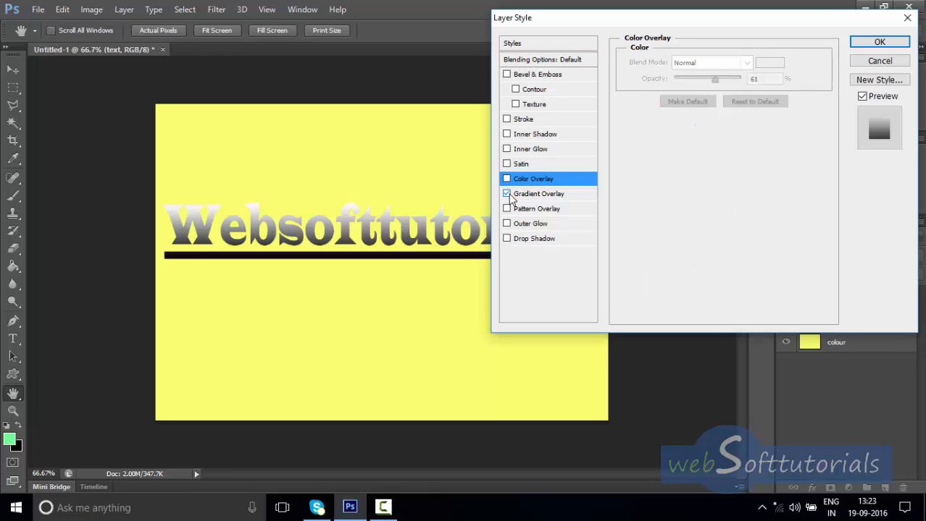
{"action": "left_click", "coordinate": [584, 195]}
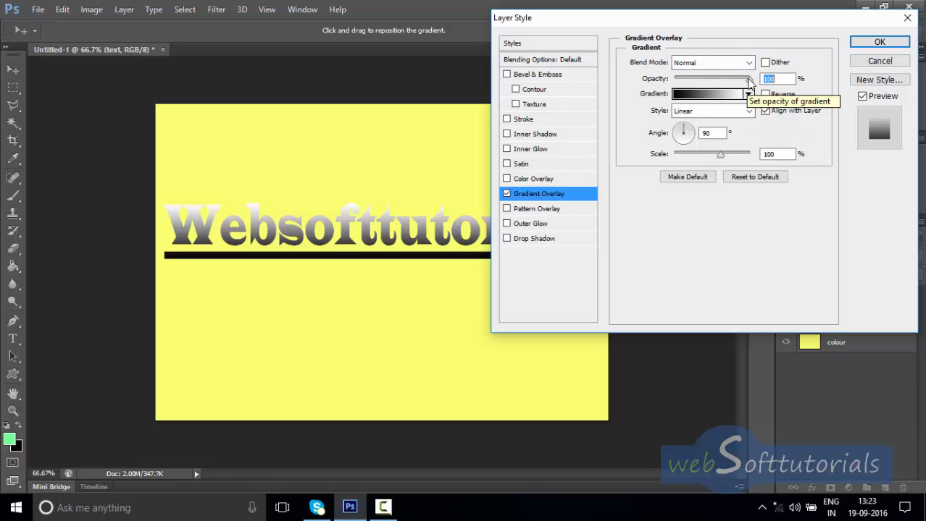
Step: Lower the Gradient Overlay's opacity to 57%, try the Radial style, and set the style to Angle
{"action": "left_click_drag", "start_coordinate": [747, 80], "coordinate": [722, 79]}
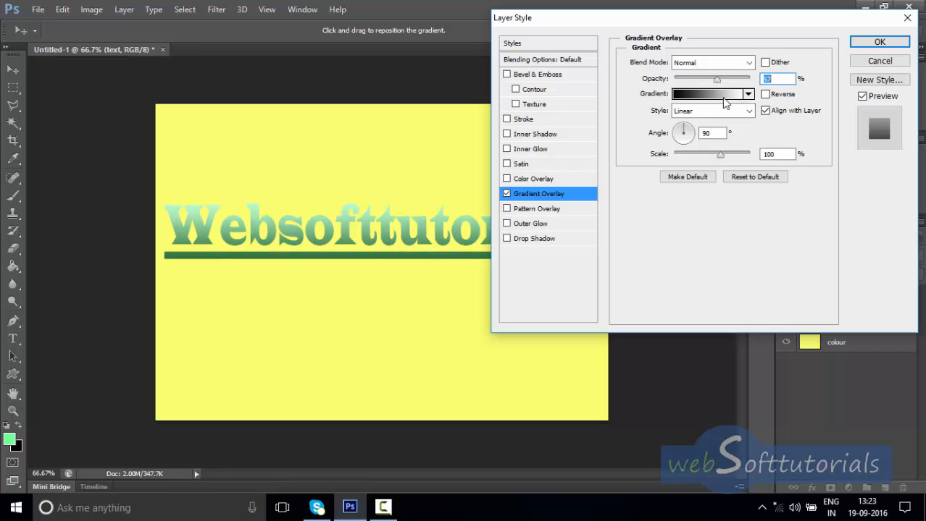
{"action": "left_click", "coordinate": [709, 115]}
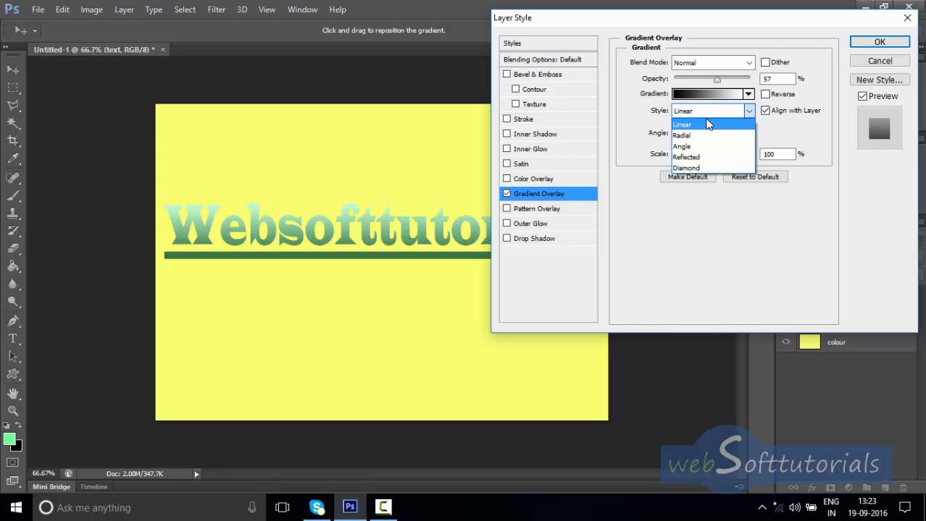
{"action": "left_click", "coordinate": [693, 137]}
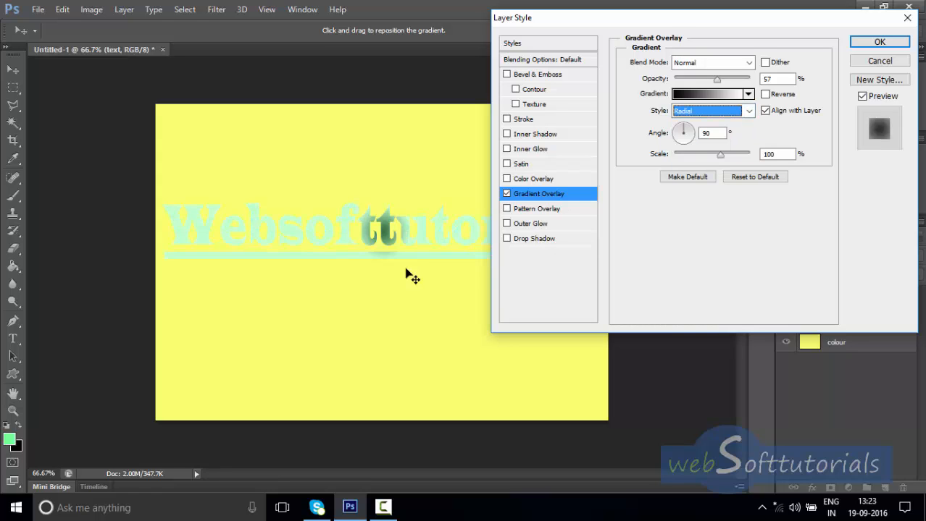
{"action": "left_click", "coordinate": [733, 115]}
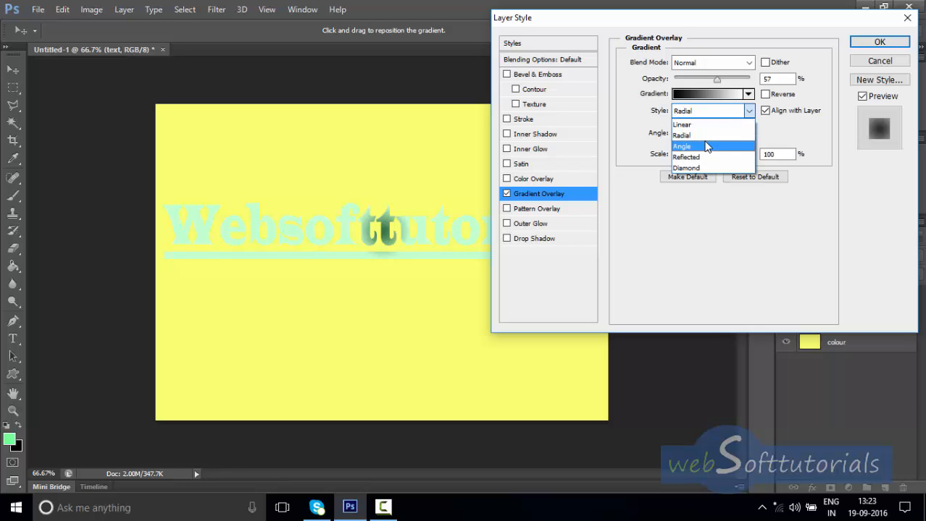
{"action": "left_click", "coordinate": [706, 147]}
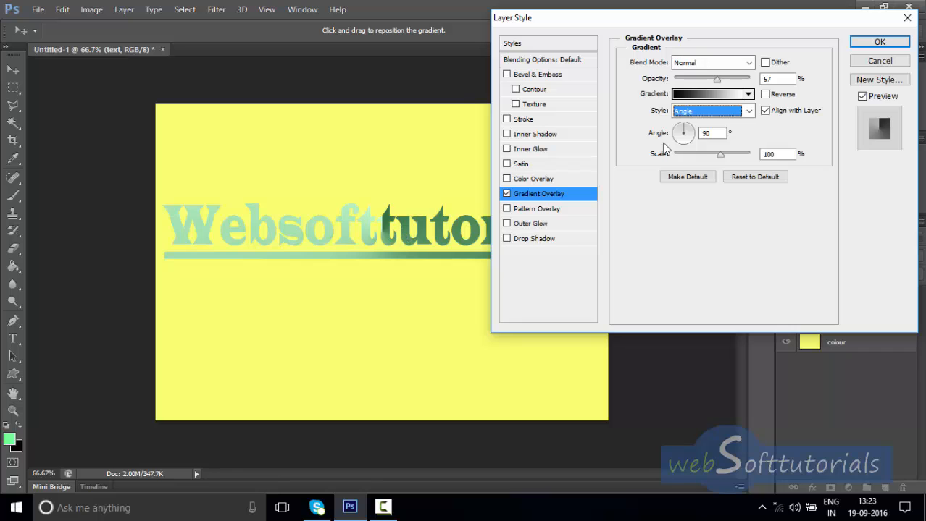
Step: Set the Gradient Overlay's angle to -101°, try the Linear and Diamond styles, and return the style to Linear
{"action": "mouse_move", "coordinate": [682, 135]}
{"action": "left_mouse_down"}
{"action": "mouse_move", "coordinate": [694, 136]}
{"action": "mouse_move", "coordinate": [685, 149]}
{"action": "mouse_move", "coordinate": [674, 142]}
{"action": "mouse_move", "coordinate": [681, 145]}
{"action": "mouse_move", "coordinate": [682, 129]}
{"action": "mouse_move", "coordinate": [684, 142]}
{"action": "left_mouse_up"}
{"action": "left_click", "coordinate": [710, 110]}
{"action": "left_click", "coordinate": [703, 125]}
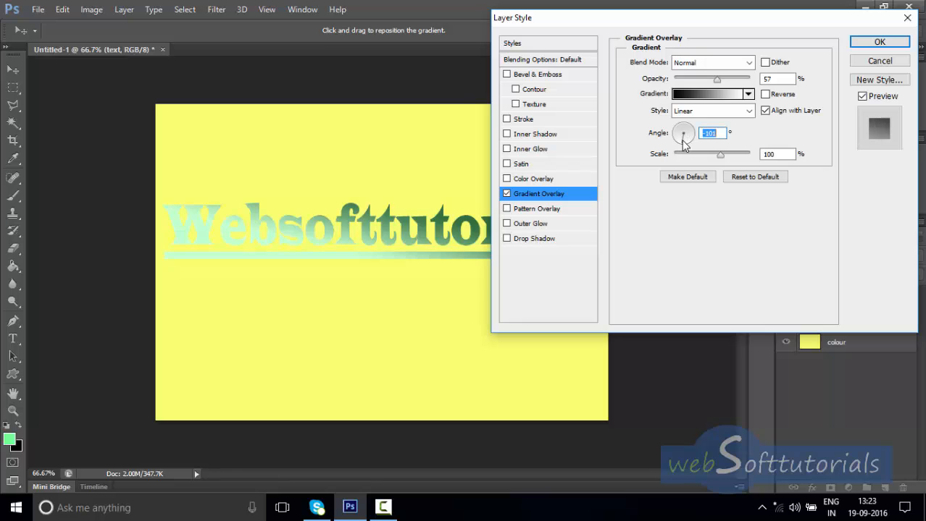
{"action": "left_click", "coordinate": [719, 113]}
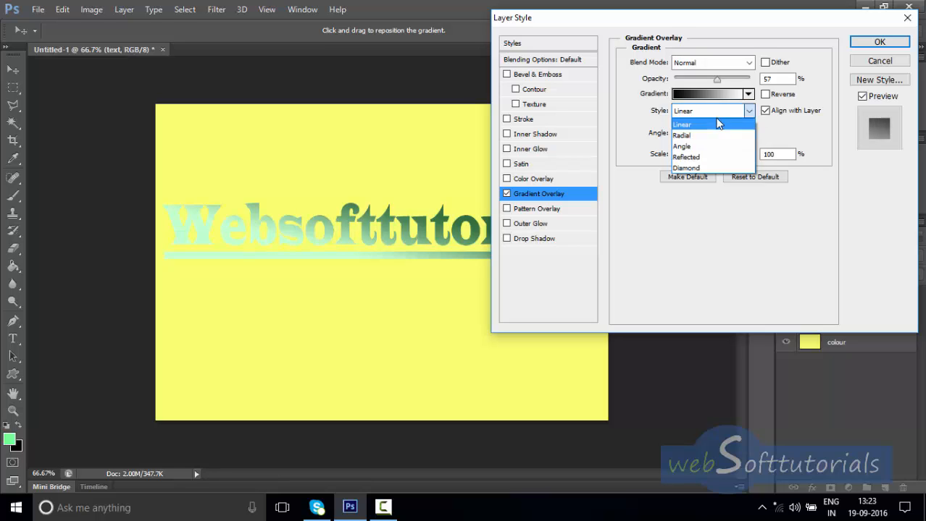
{"action": "left_click", "coordinate": [703, 169]}
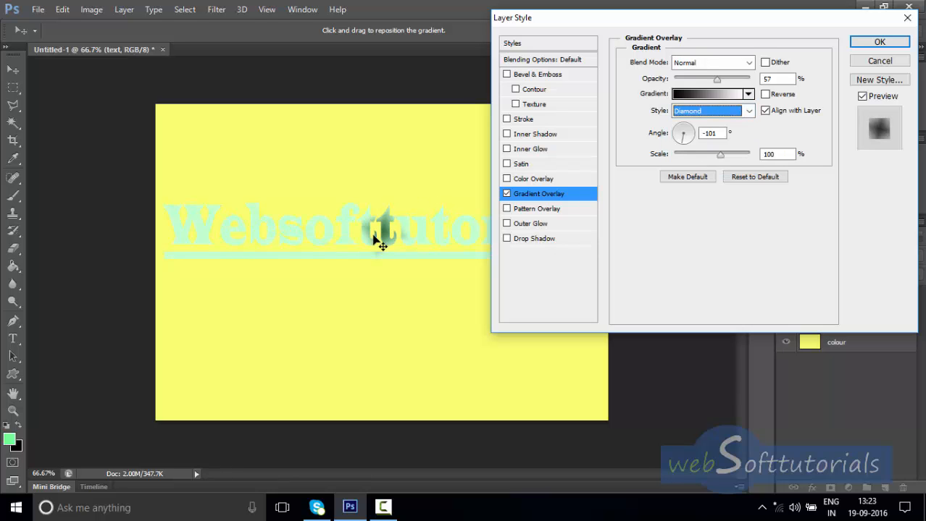
{"action": "left_click", "coordinate": [750, 111]}
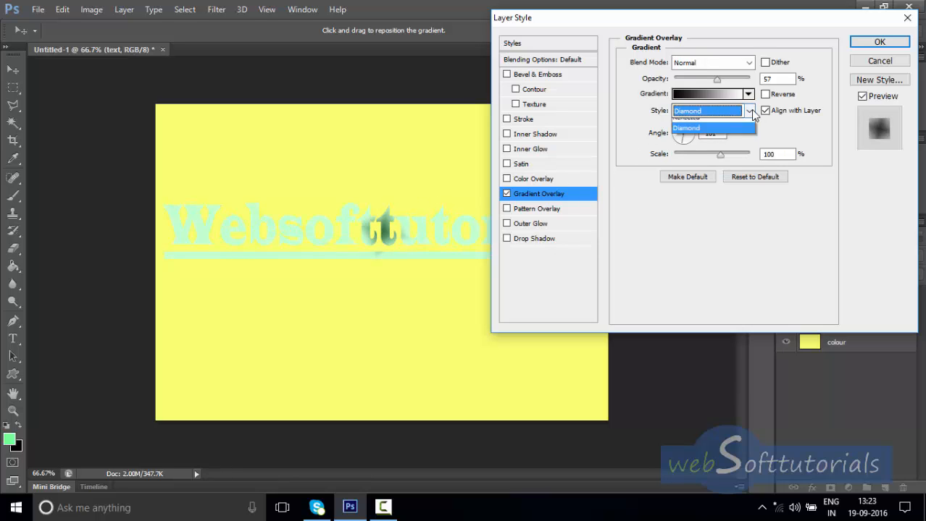
{"action": "left_click", "coordinate": [695, 125]}
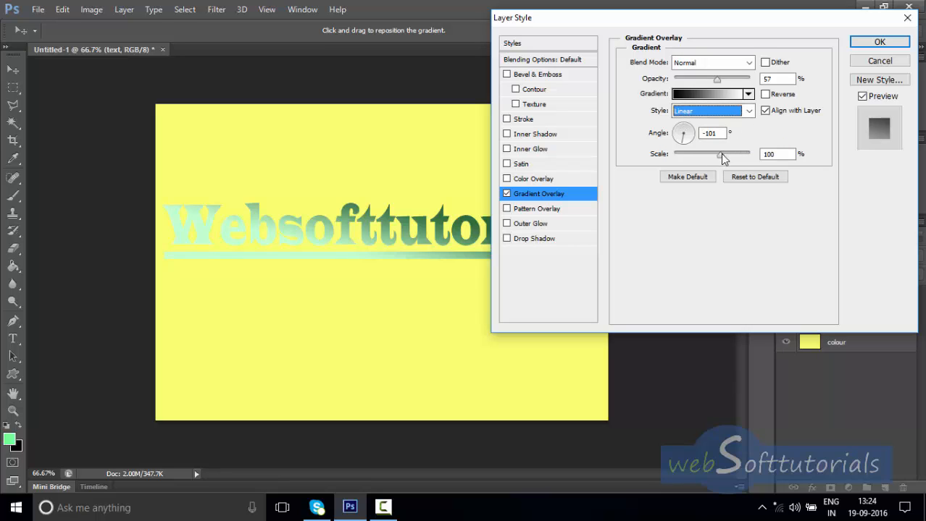
Step: Reduce the Gradient Overlay's scale to 90%, look through the gradient presets, and turn the effect off
{"action": "key", "text": "Tab"}
{"action": "mouse_move", "coordinate": [720, 155]}
{"action": "left_mouse_down"}
{"action": "mouse_move", "coordinate": [685, 156]}
{"action": "mouse_move", "coordinate": [733, 160]}
{"action": "mouse_move", "coordinate": [713, 157]}
{"action": "left_mouse_up"}
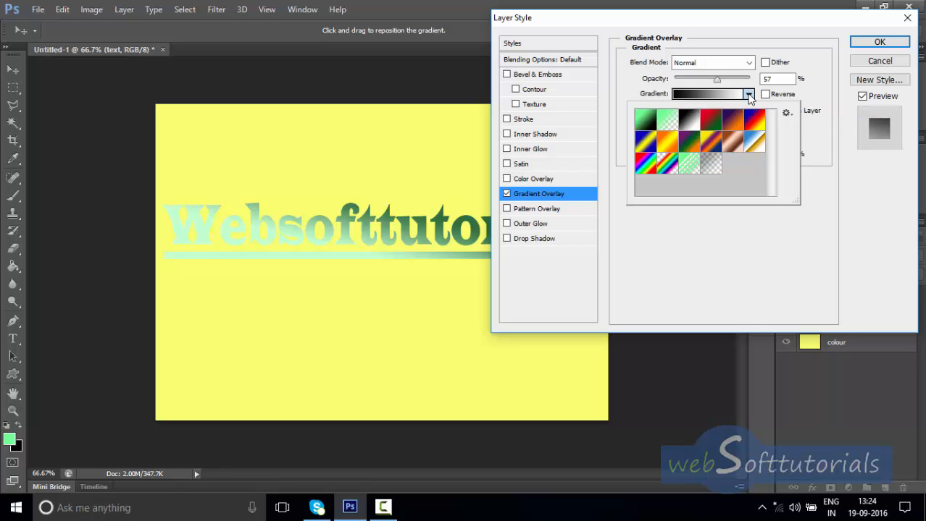
{"action": "left_click", "coordinate": [747, 94]}
{"action": "left_click", "coordinate": [735, 251]}
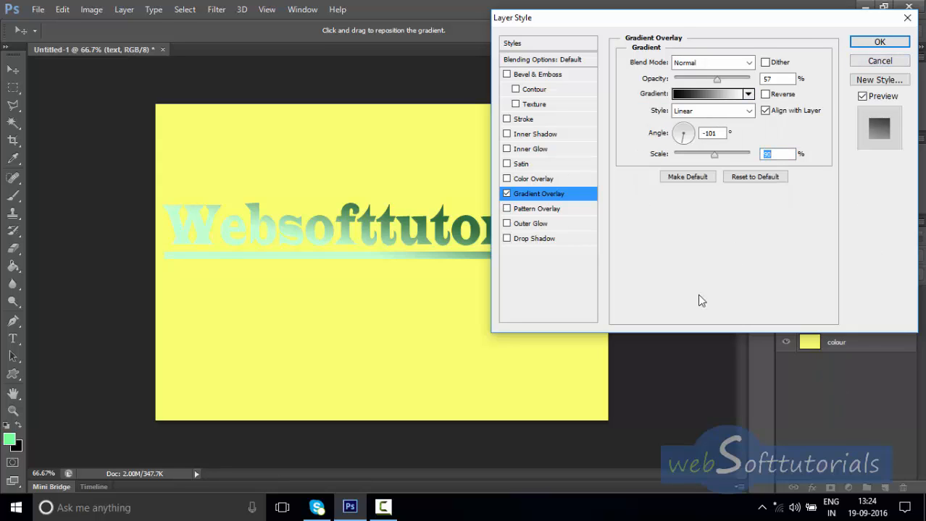
{"action": "left_click", "coordinate": [507, 196]}
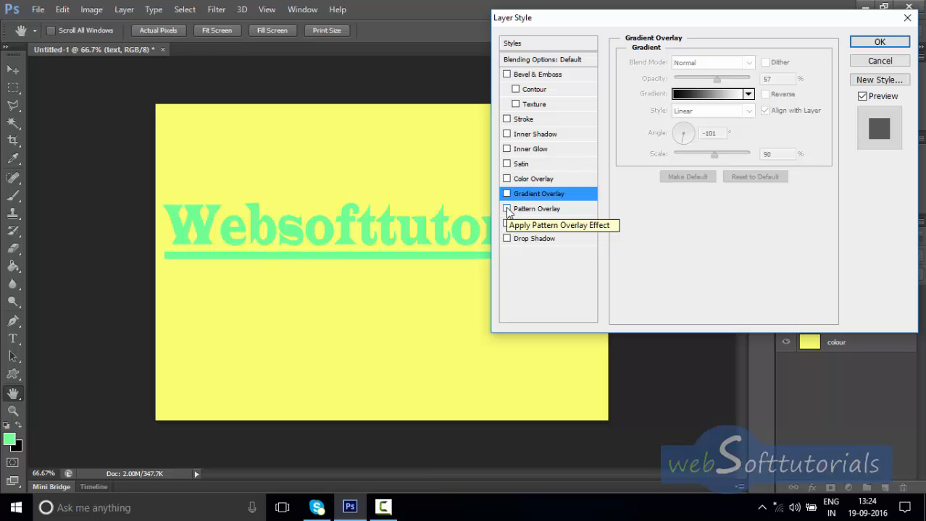
Step: Enable Pattern Overlay on the text, try the rainbow and two grey patterns, and return to the blue bubble pattern
{"action": "left_click", "coordinate": [507, 209]}
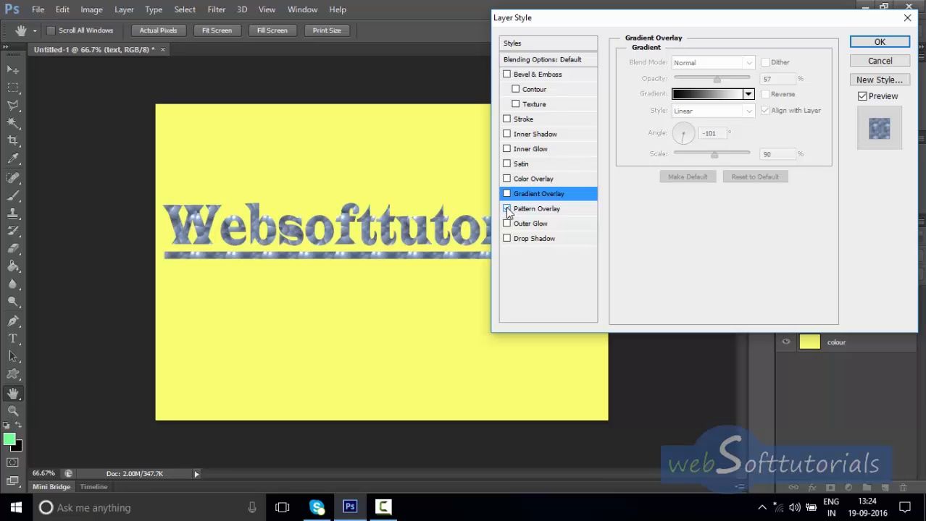
{"action": "left_click", "coordinate": [573, 208]}
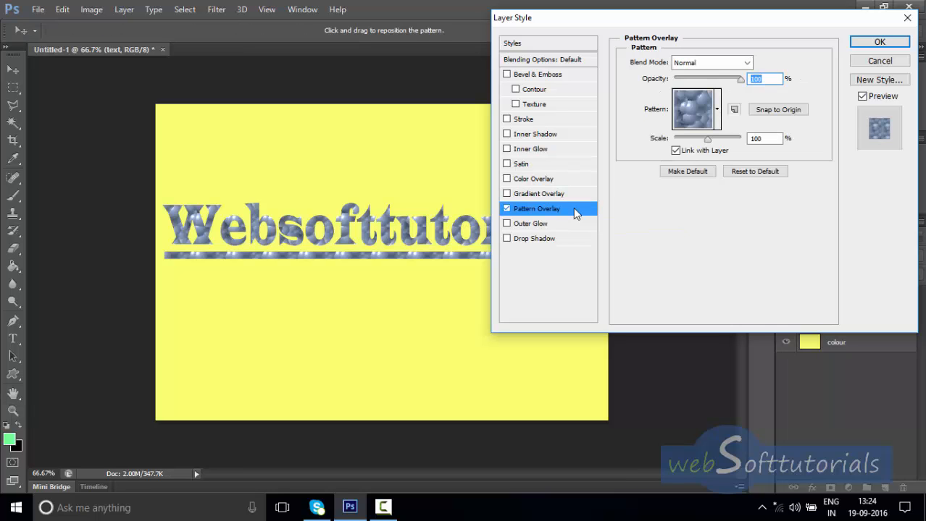
{"action": "left_click", "coordinate": [716, 109]}
{"action": "left_click", "coordinate": [649, 151]}
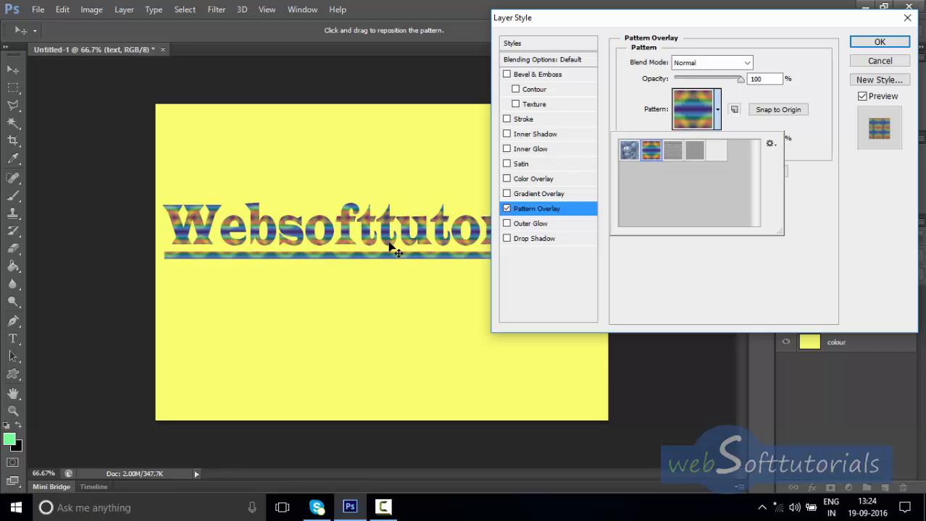
{"action": "left_click", "coordinate": [670, 154]}
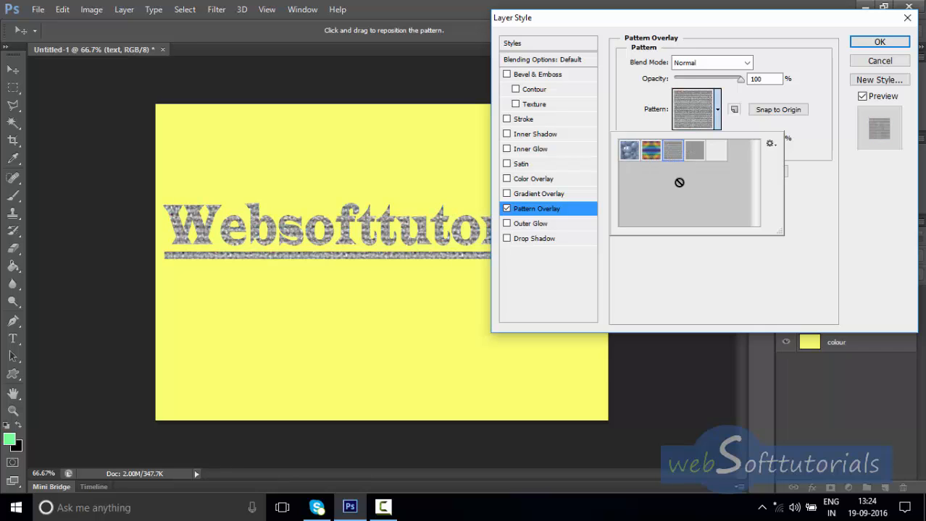
{"action": "left_click", "coordinate": [694, 152]}
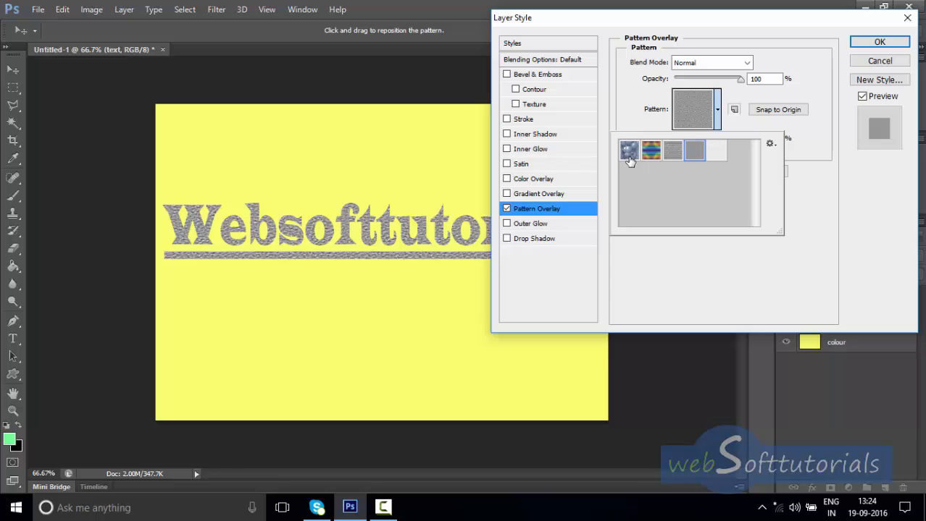
{"action": "left_click", "coordinate": [628, 151]}
{"action": "left_click", "coordinate": [803, 135]}
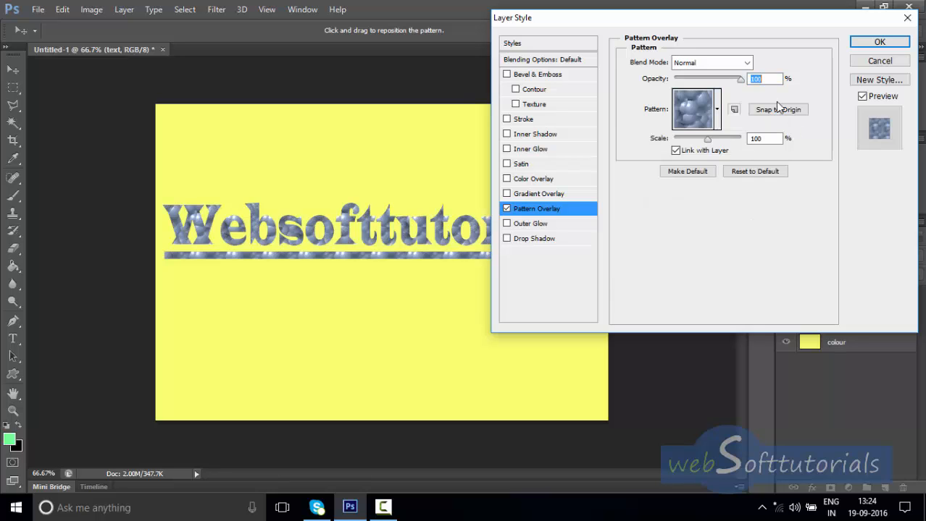
Step: Try the Pattern Overlay with 61% scale and Multiply blend mode, and turn the effect off
{"action": "mouse_move", "coordinate": [741, 79]}
{"action": "left_mouse_down"}
{"action": "mouse_move", "coordinate": [708, 83]}
{"action": "mouse_move", "coordinate": [746, 82]}
{"action": "left_mouse_up"}
{"action": "mouse_move", "coordinate": [707, 139]}
{"action": "left_mouse_down"}
{"action": "mouse_move", "coordinate": [683, 140]}
{"action": "mouse_move", "coordinate": [695, 140]}
{"action": "left_mouse_up"}
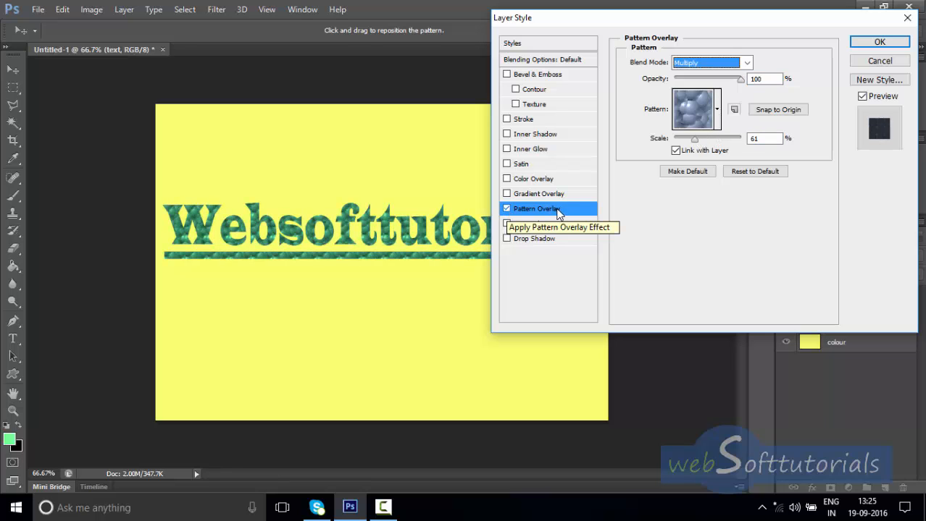
{"action": "left_click", "coordinate": [506, 209]}
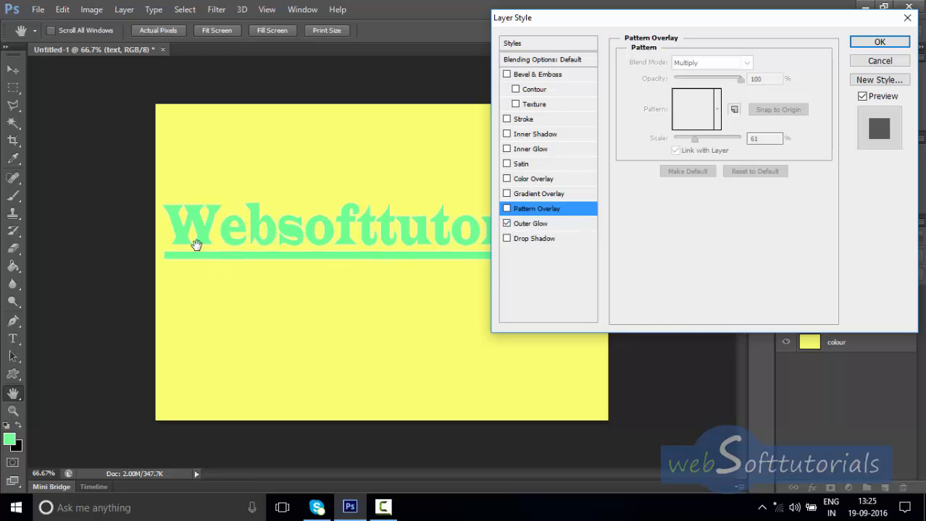
Step: Enable Outer Glow on the text with its settings open and set its blend mode to Normal
{"action": "left_click", "coordinate": [581, 226]}
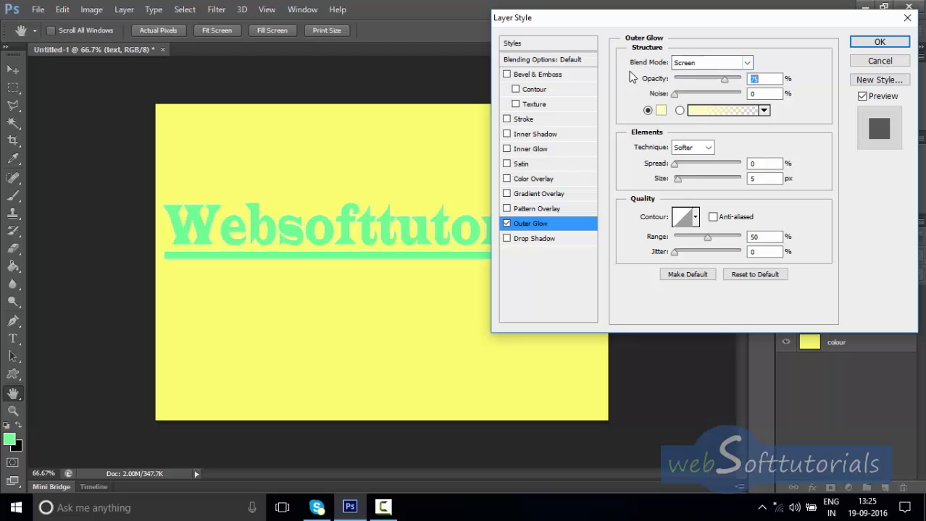
{"action": "left_click", "coordinate": [746, 63]}
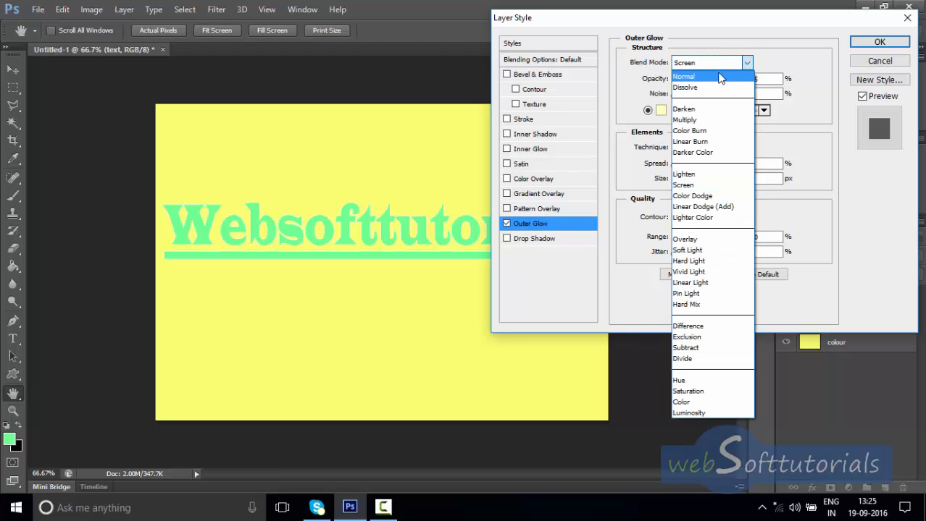
{"action": "left_click", "coordinate": [764, 65]}
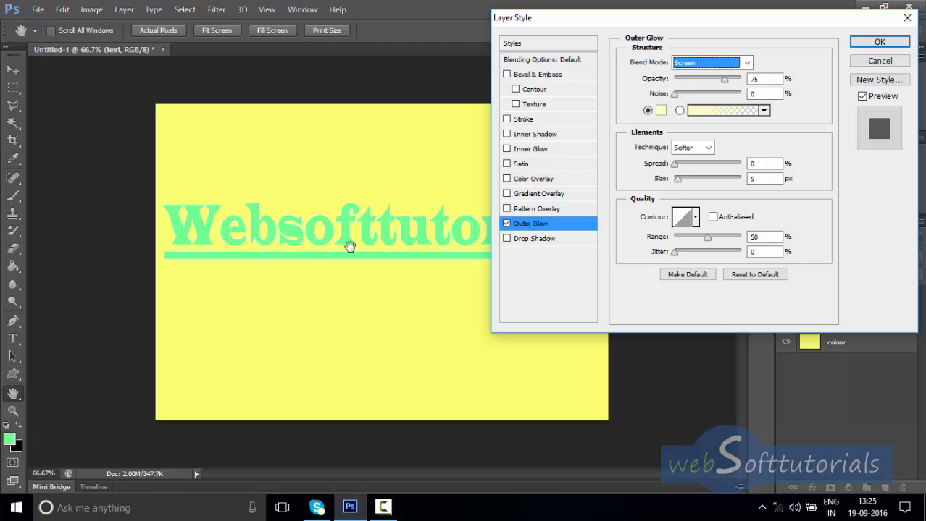
{"action": "left_click", "coordinate": [746, 64]}
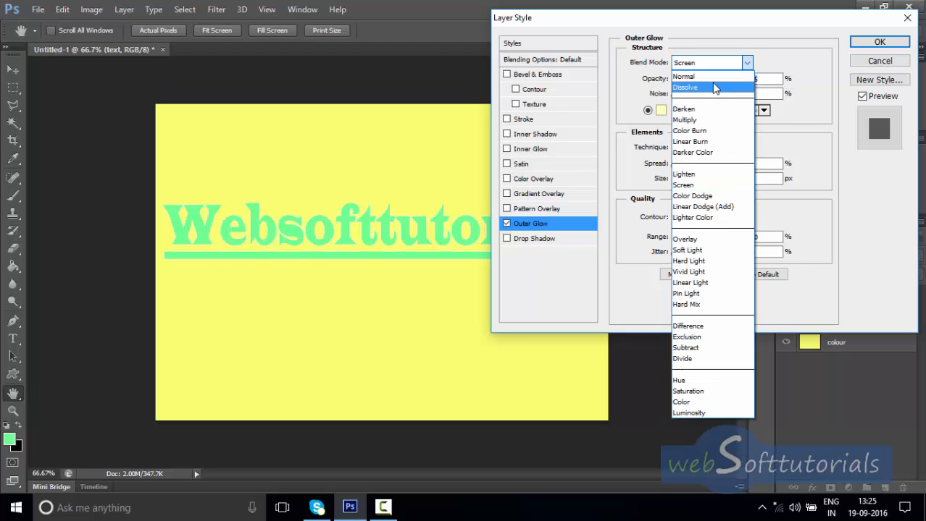
{"action": "left_click", "coordinate": [715, 77]}
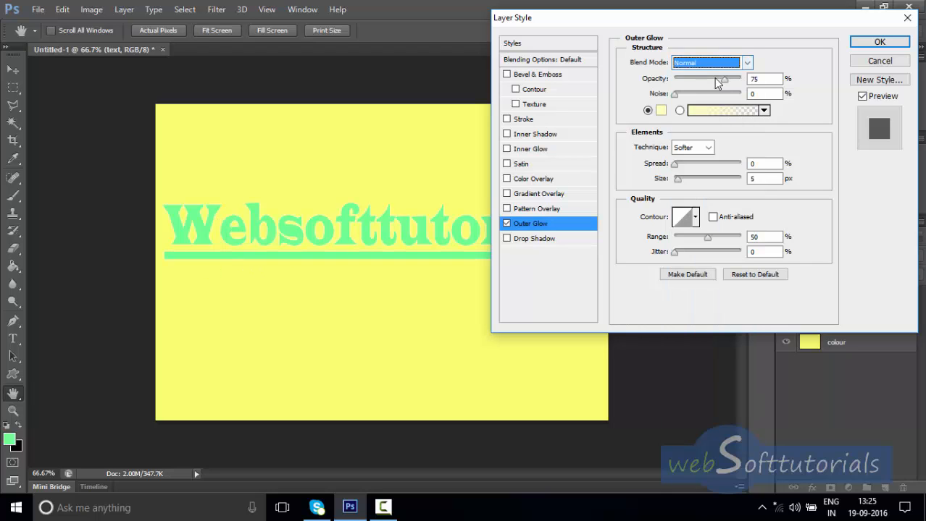
Step: Change the Outer Glow colour to magenta, f50fb1
{"action": "left_click", "coordinate": [661, 113]}
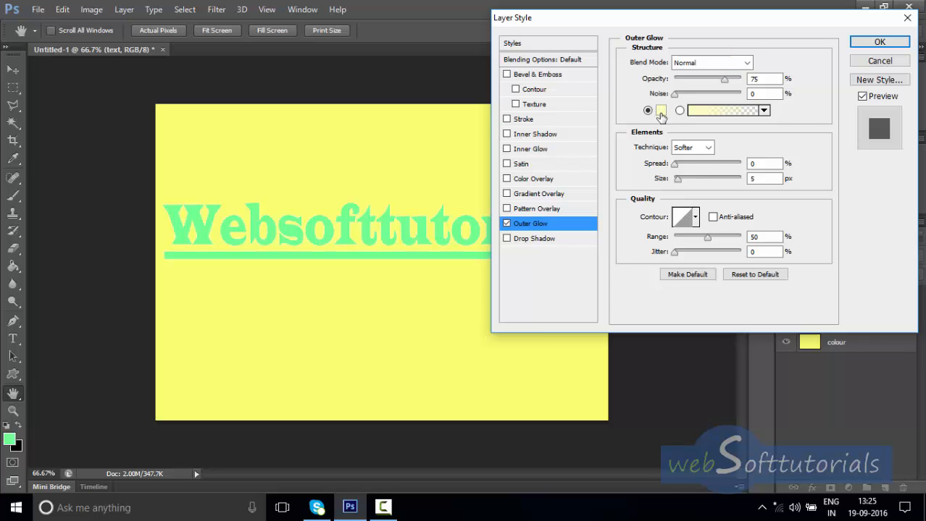
{"action": "mouse_move", "coordinate": [469, 159]}
{"action": "left_mouse_down"}
{"action": "mouse_move", "coordinate": [470, 124]}
{"action": "mouse_move", "coordinate": [434, 129]}
{"action": "mouse_move", "coordinate": [470, 143]}
{"action": "left_mouse_up"}
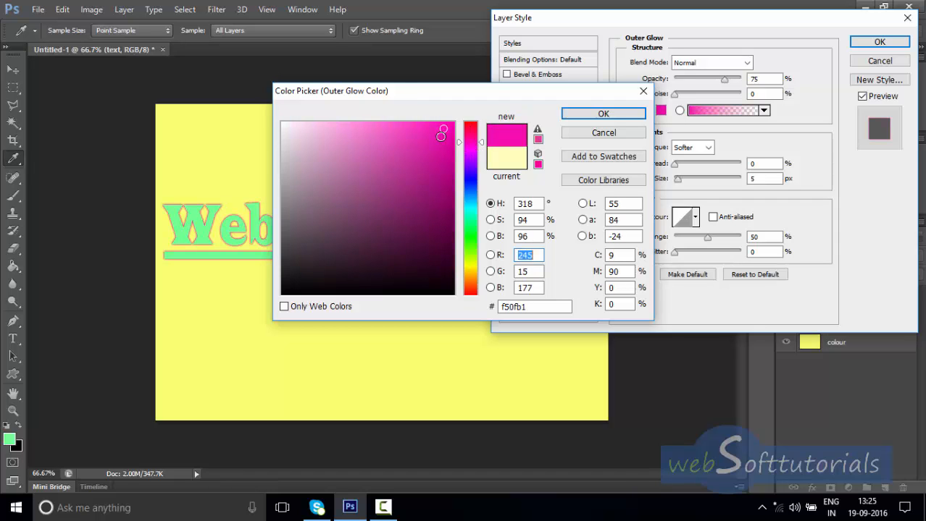
{"action": "left_click", "coordinate": [603, 112]}
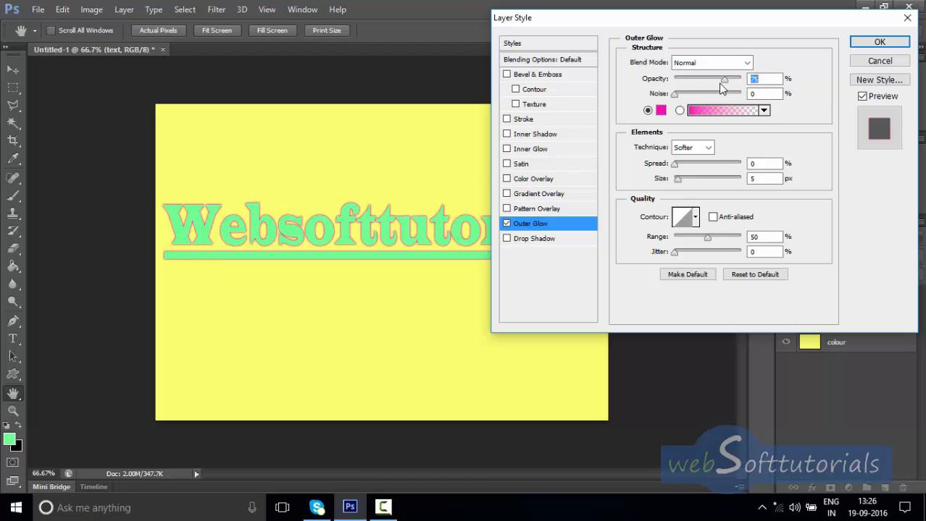
Step: Set the Outer Glow to 100% opacity, 17% spread, 18 px size and 57% range, and apply the layer style
{"action": "left_click_drag", "start_coordinate": [723, 79], "coordinate": [749, 82]}
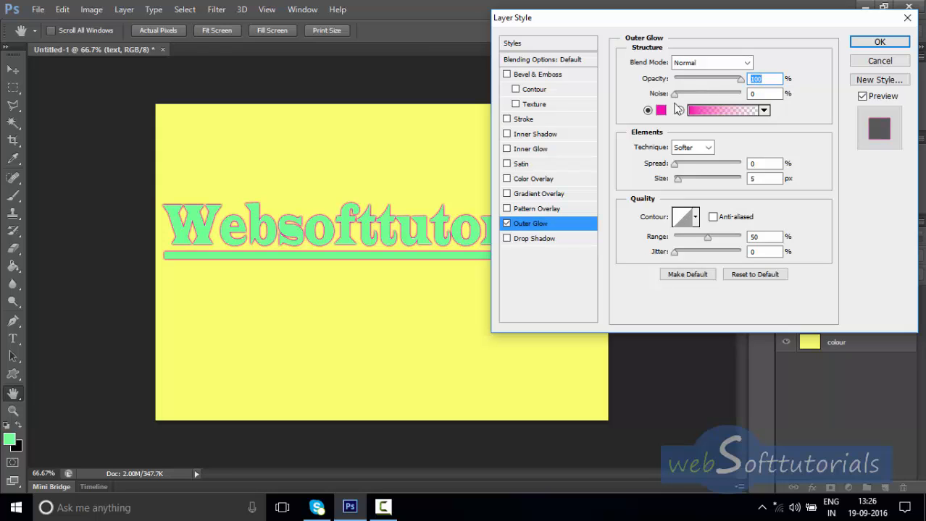
{"action": "mouse_move", "coordinate": [673, 96]}
{"action": "left_mouse_down"}
{"action": "mouse_move", "coordinate": [741, 99]}
{"action": "mouse_move", "coordinate": [720, 110]}
{"action": "mouse_move", "coordinate": [669, 98]}
{"action": "left_mouse_up"}
{"action": "left_click_drag", "start_coordinate": [675, 167], "coordinate": [684, 185]}
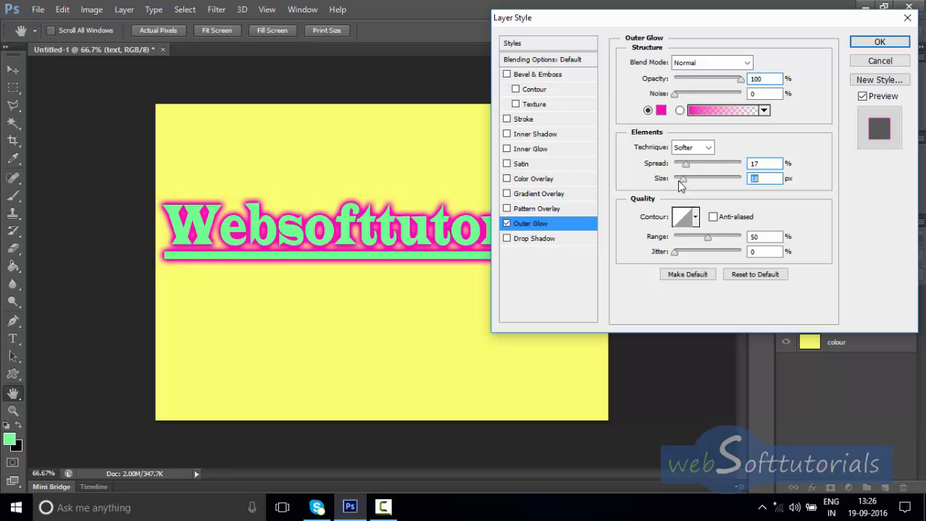
{"action": "mouse_move", "coordinate": [707, 238]}
{"action": "left_mouse_down"}
{"action": "mouse_move", "coordinate": [737, 243]}
{"action": "mouse_move", "coordinate": [685, 241]}
{"action": "mouse_move", "coordinate": [728, 241]}
{"action": "mouse_move", "coordinate": [711, 241]}
{"action": "left_mouse_up"}
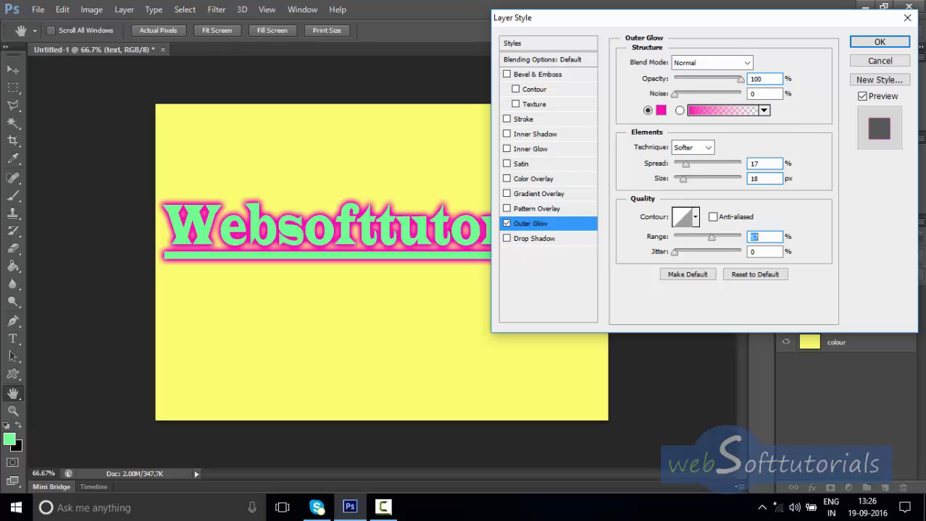
{"action": "left_click", "coordinate": [879, 41]}
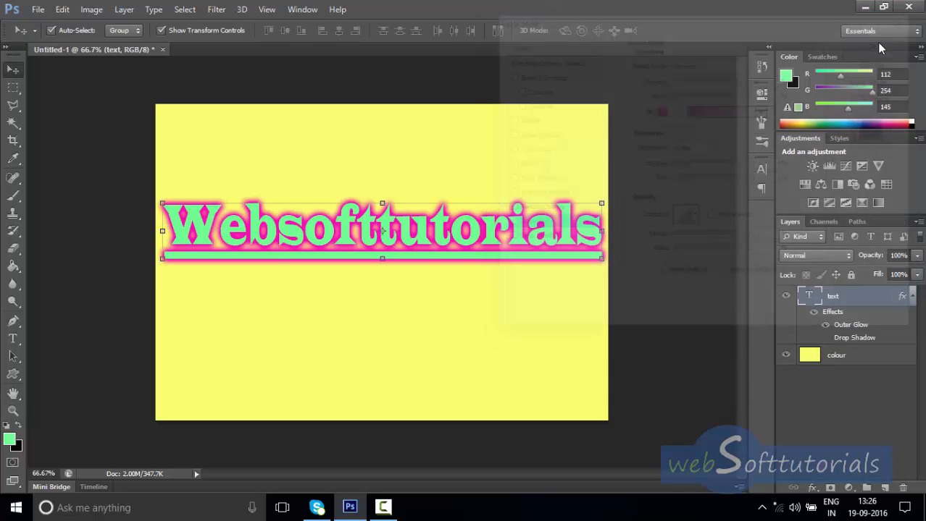